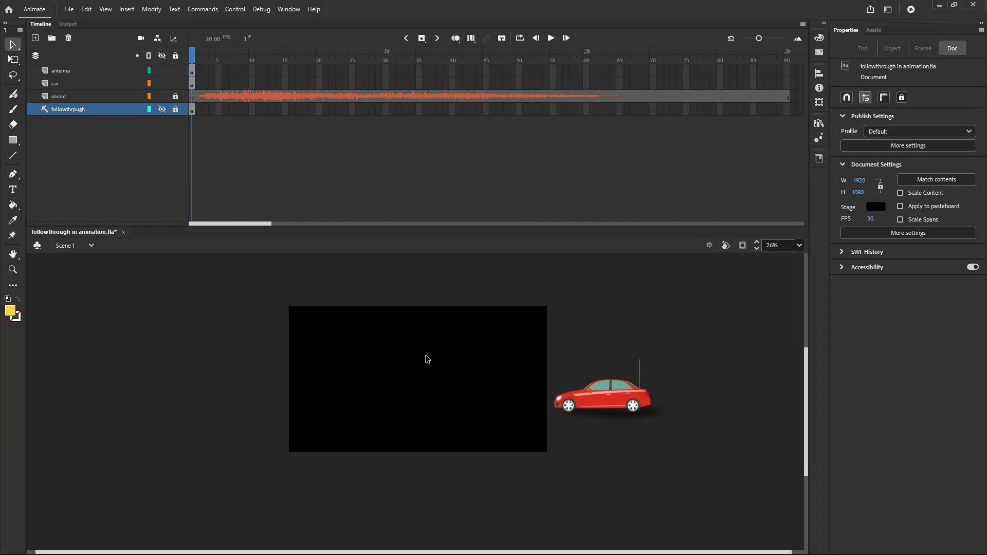
Play the timeline from frame 1 to review the sound, and return the playhead to frame 1
key("ctrl+equal")
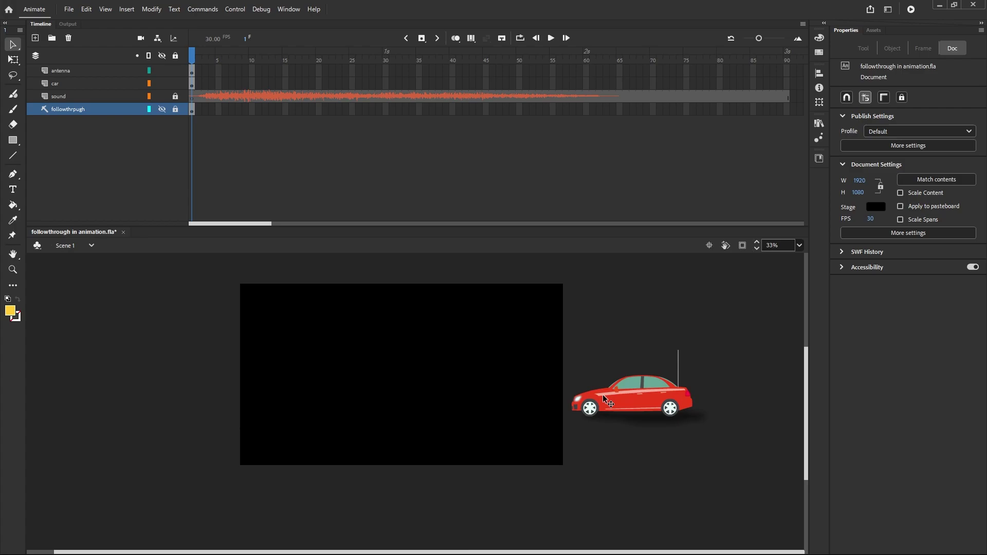
scroll(677, 434, "up", 2)
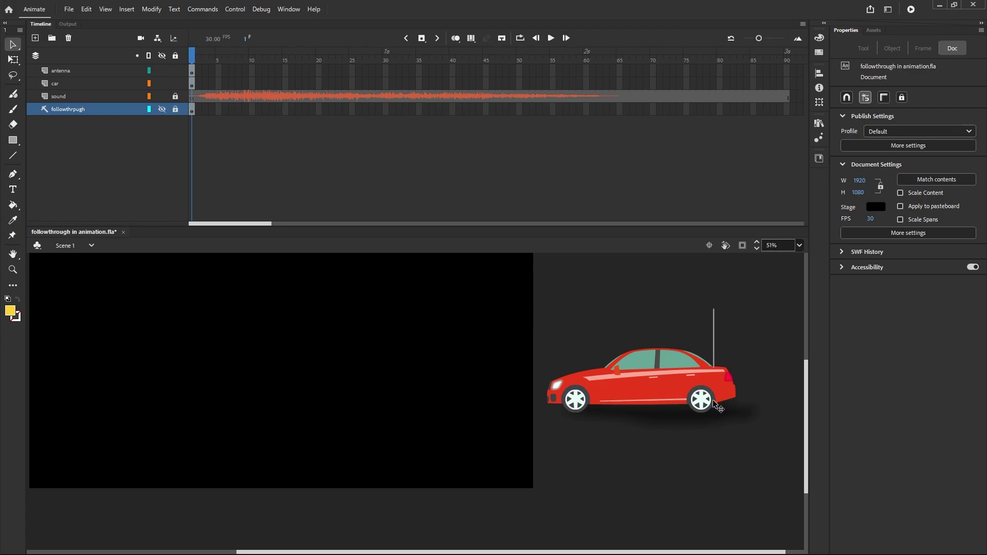
scroll(590, 395, "down", 1)
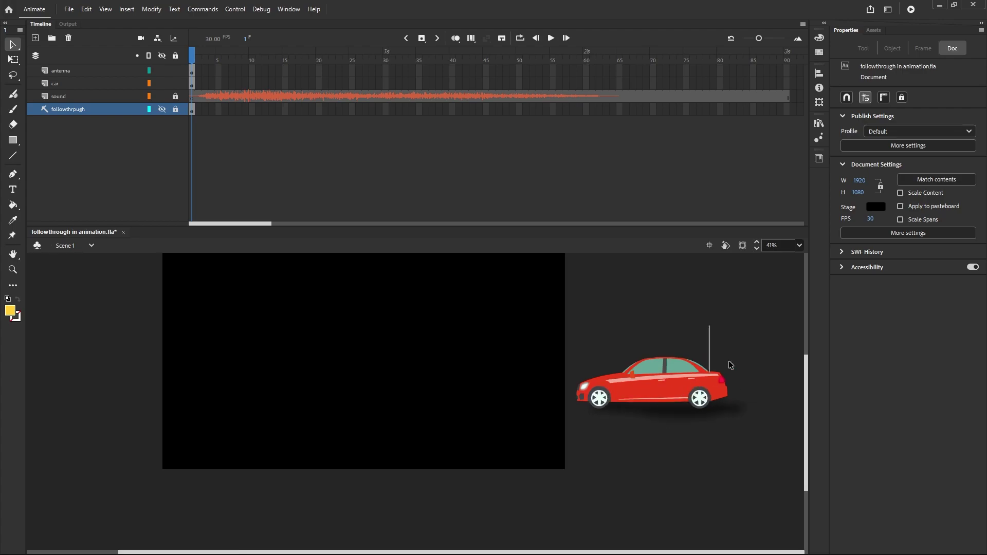
scroll(728, 361, "up", 1)
scroll(709, 355, "down", 1)
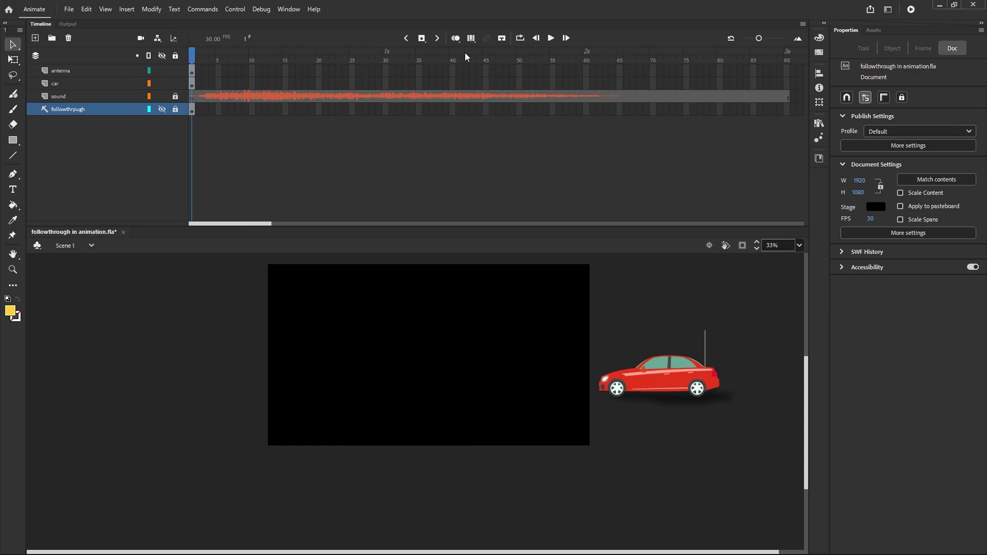
left_click(549, 41)
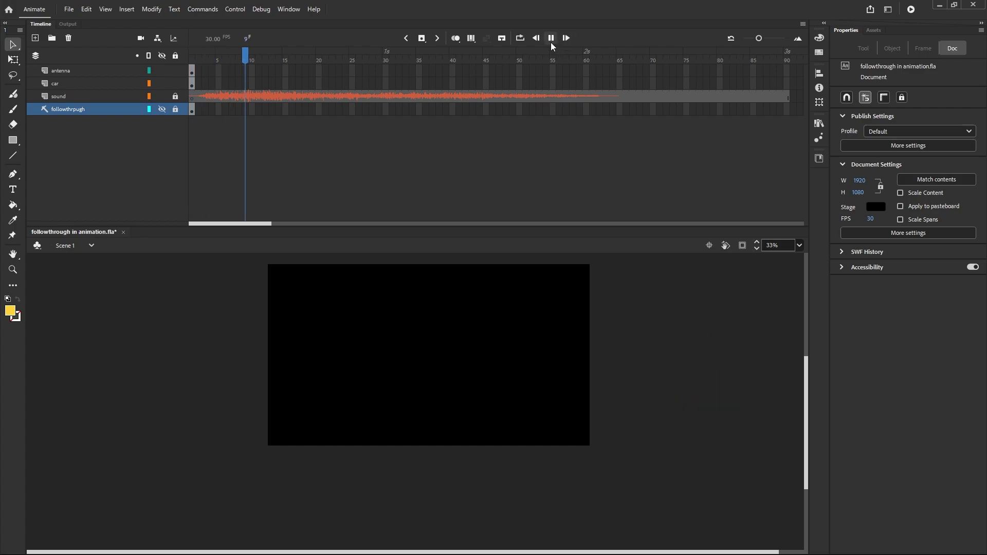
left_click(551, 42)
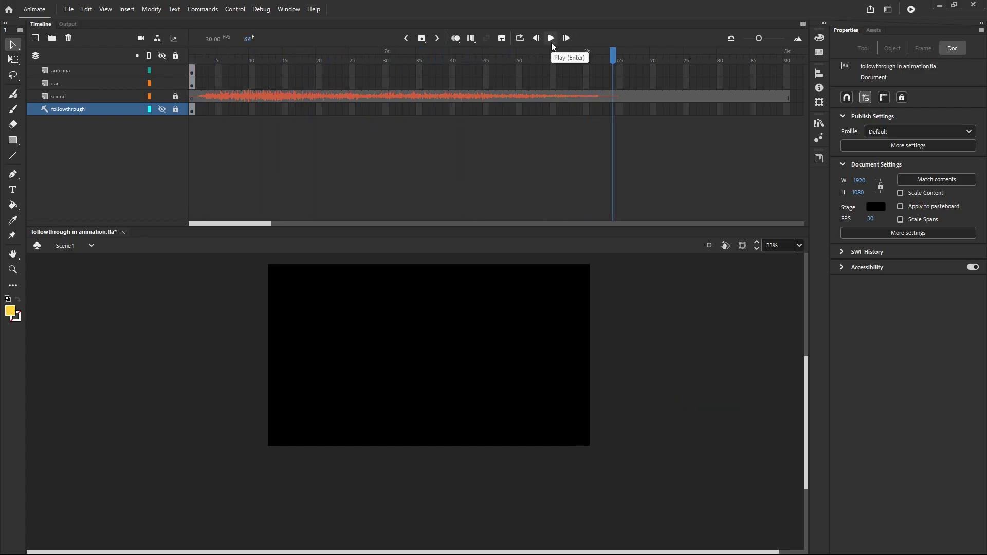
left_click_drag(613, 58, 191, 97)
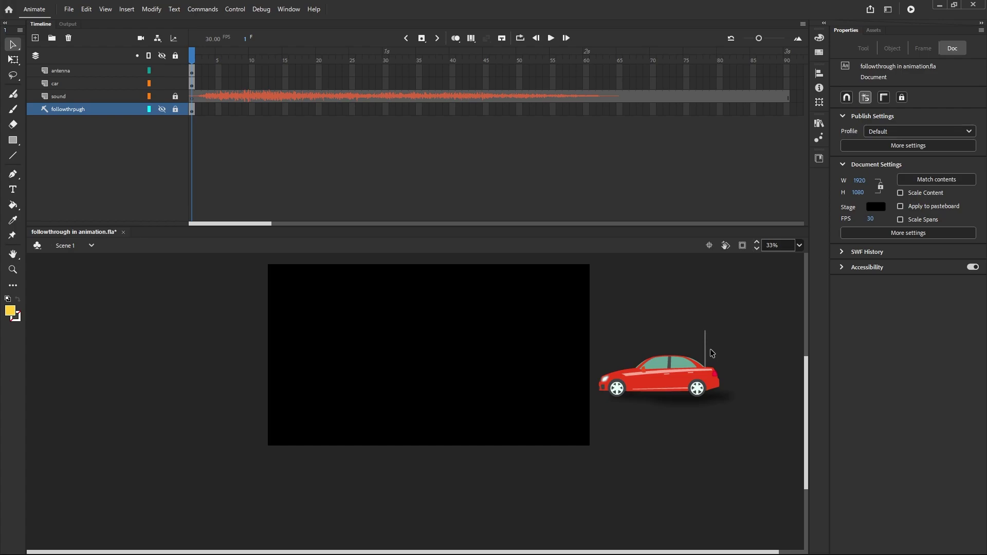
left_click(193, 75)
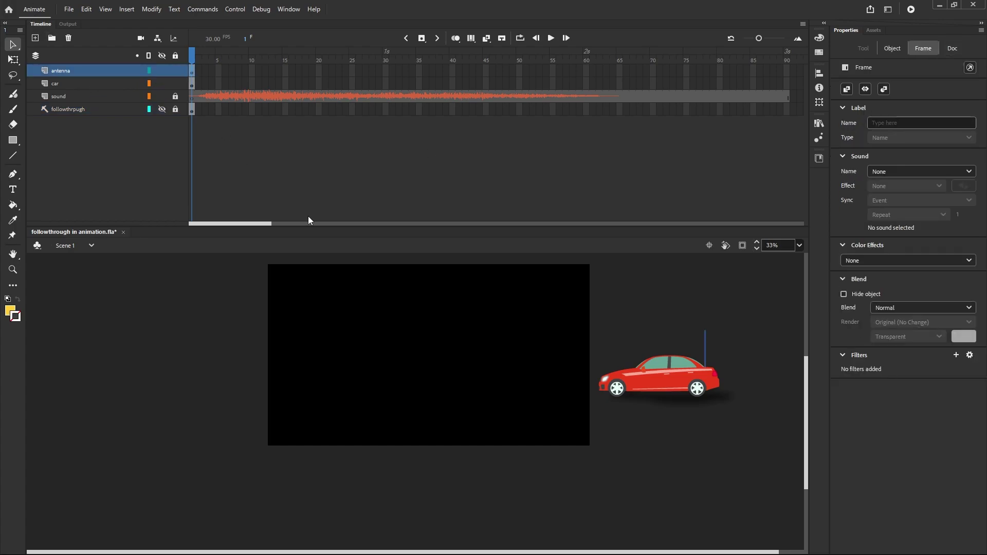
left_click(782, 366)
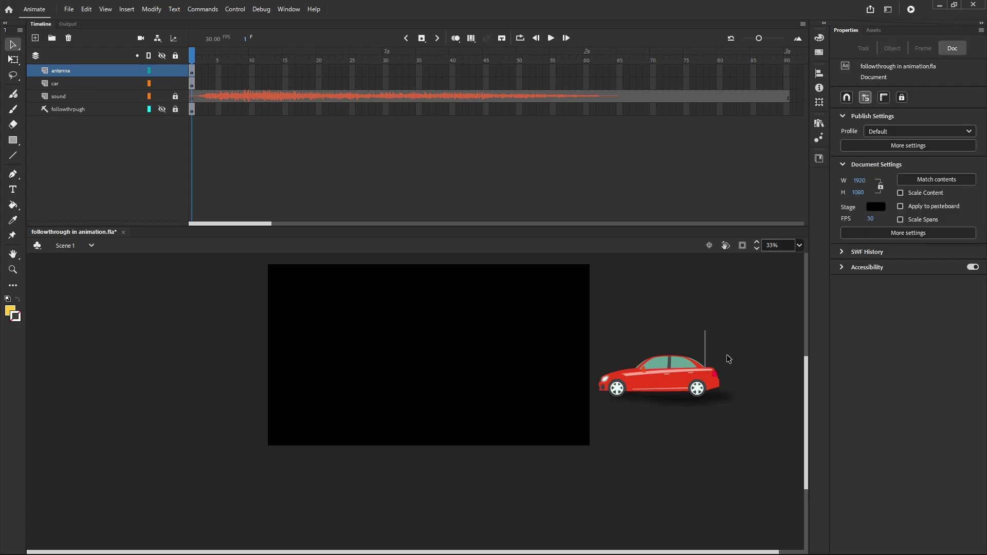
scroll(726, 353, "up", 3)
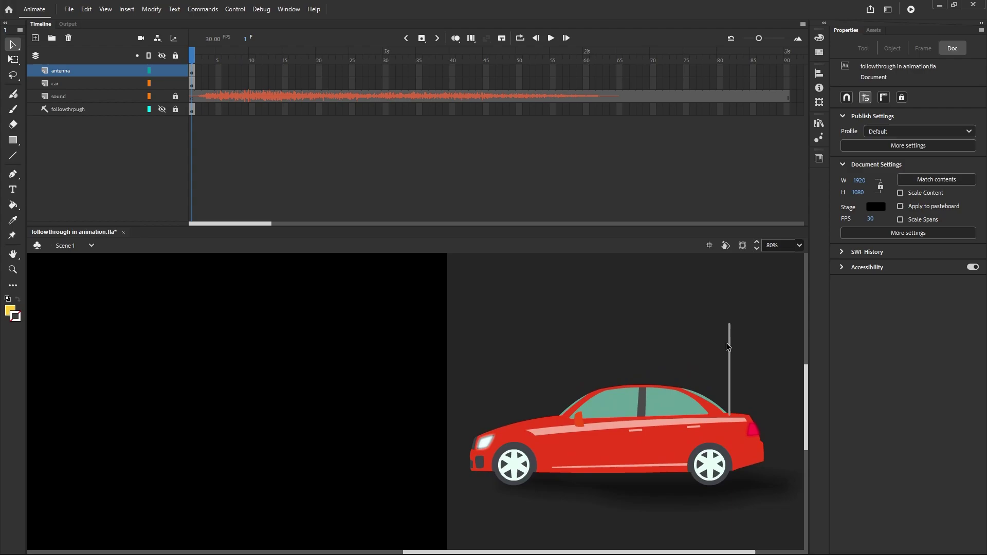
scroll(430, 352, "down", 2)
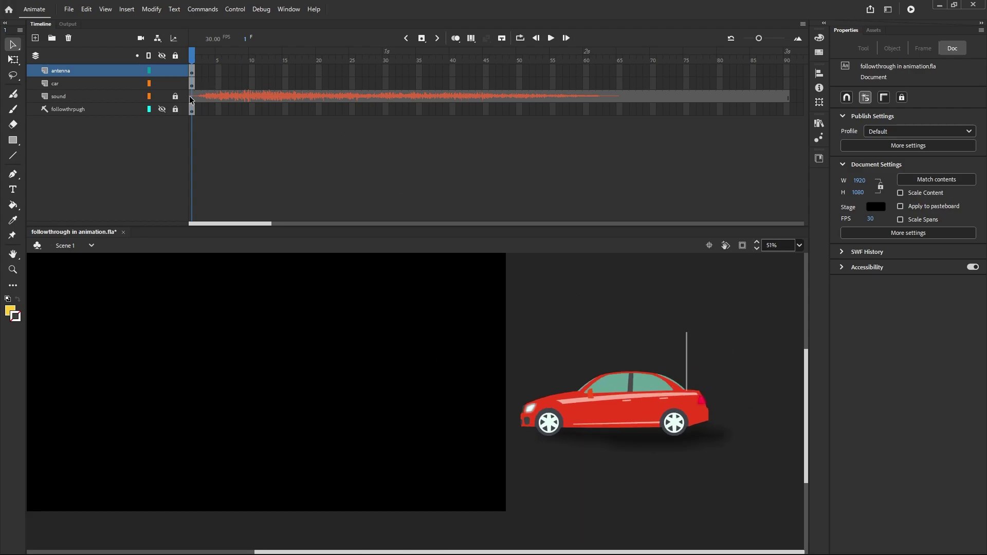
left_click(176, 71)
left_click(176, 71)
Insert keyframes at frame 50 on both the antenna and car layers
left_click(519, 70)
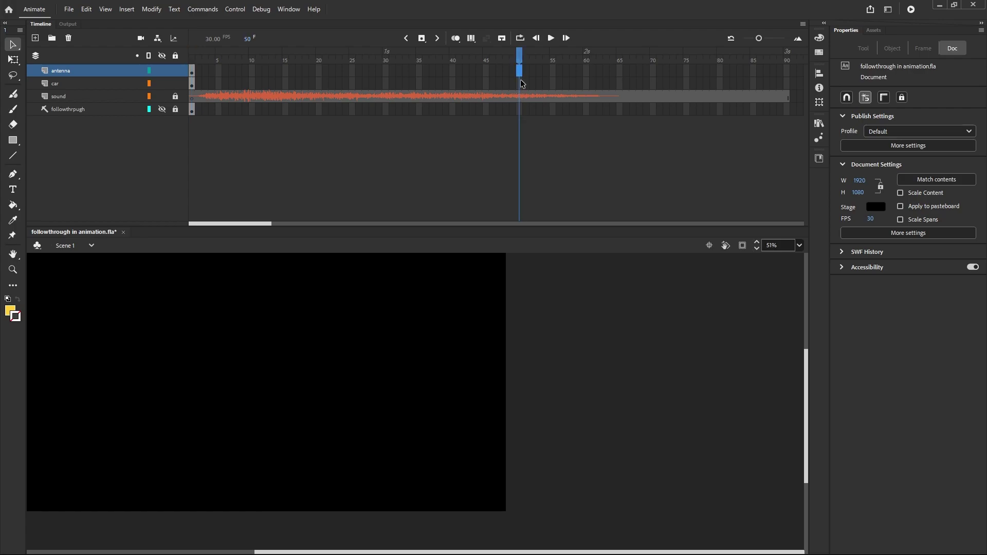
left_click(520, 83, "shift")
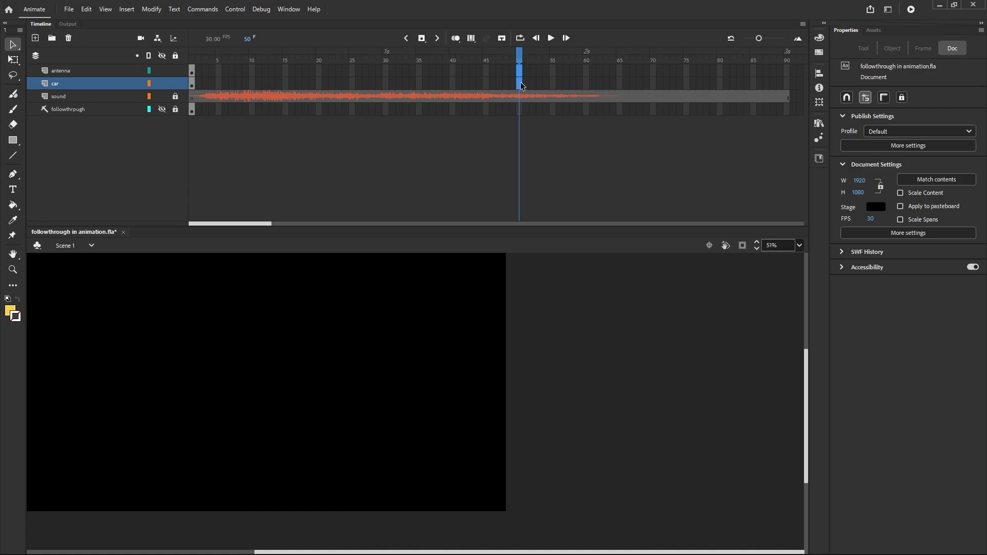
right_click(520, 82)
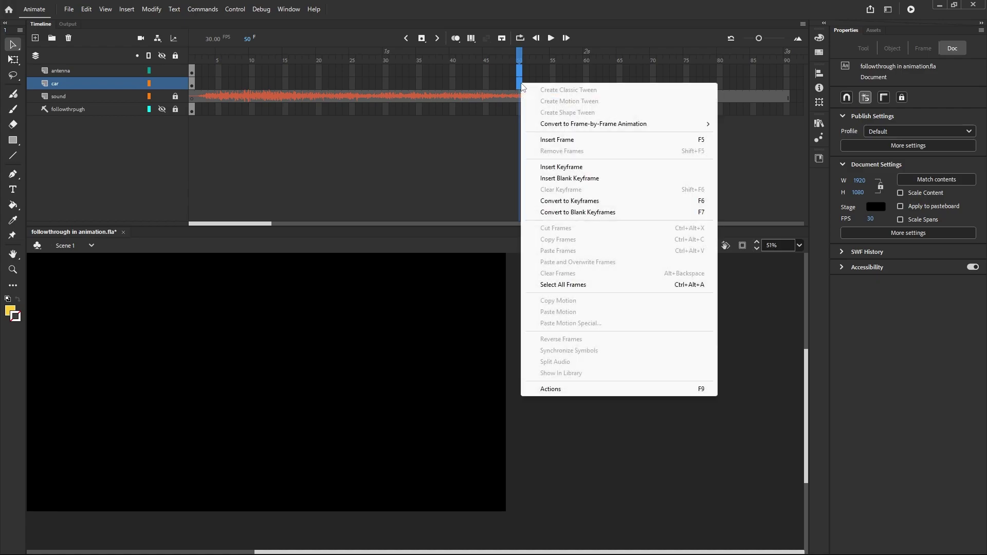
left_click(542, 168)
Move the car and antenna together horizontally onto the black stage at frame 50, and compare frames 1 and 50
scroll(617, 363, "down", 2)
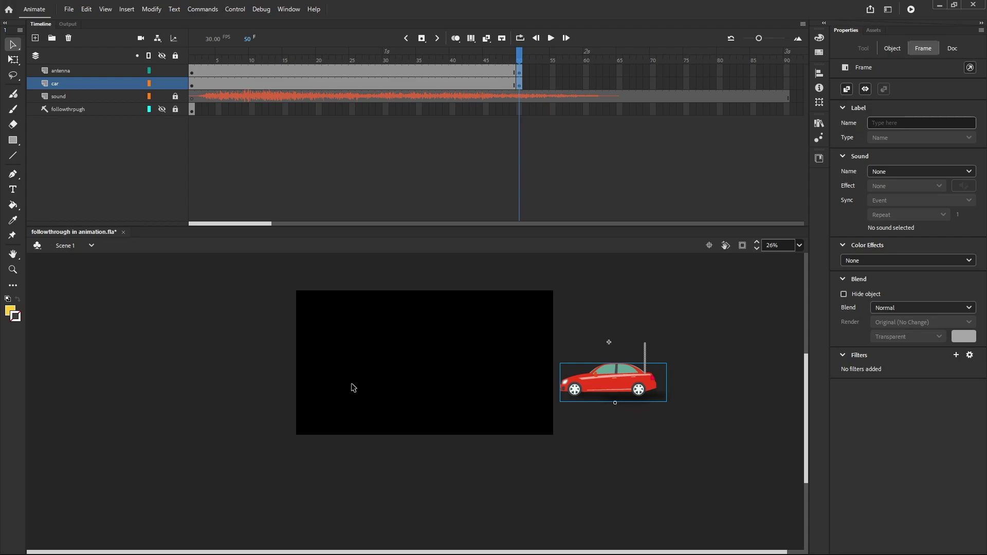
left_click_drag(646, 355, 414, 355)
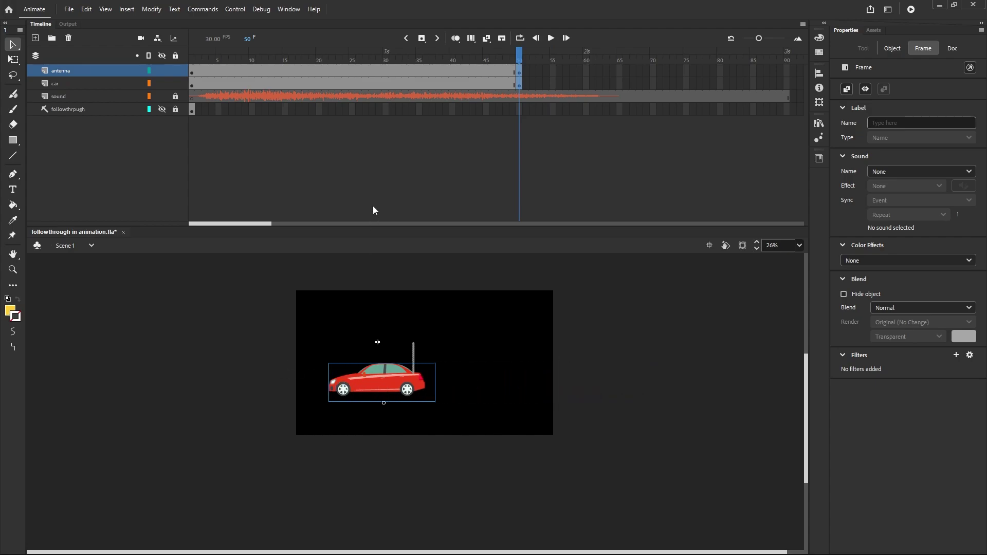
left_click(387, 170)
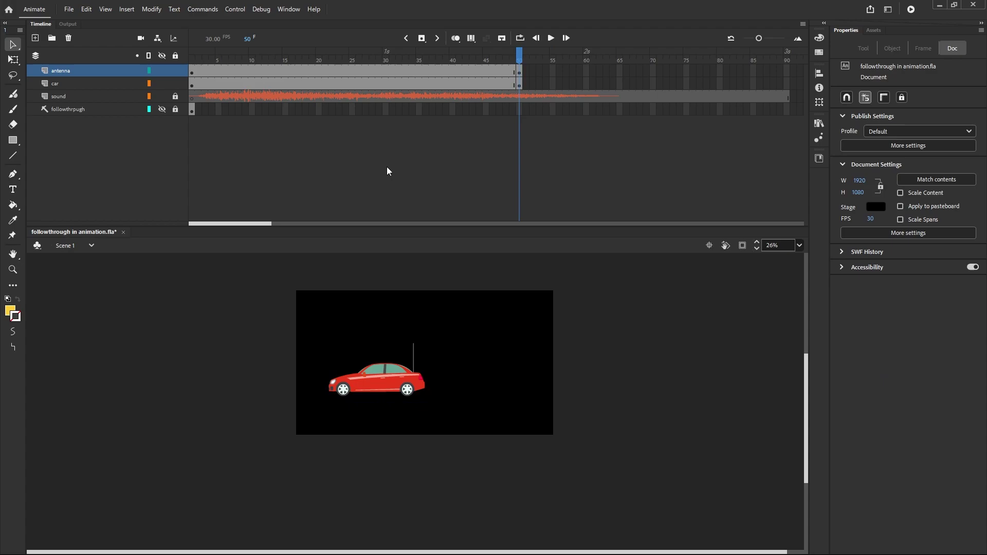
left_click(193, 72)
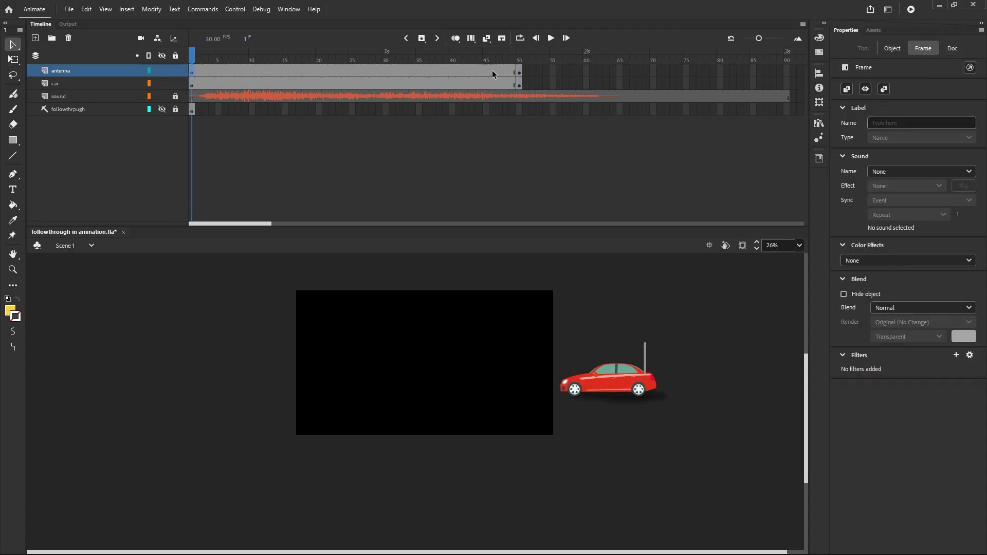
left_click(520, 73)
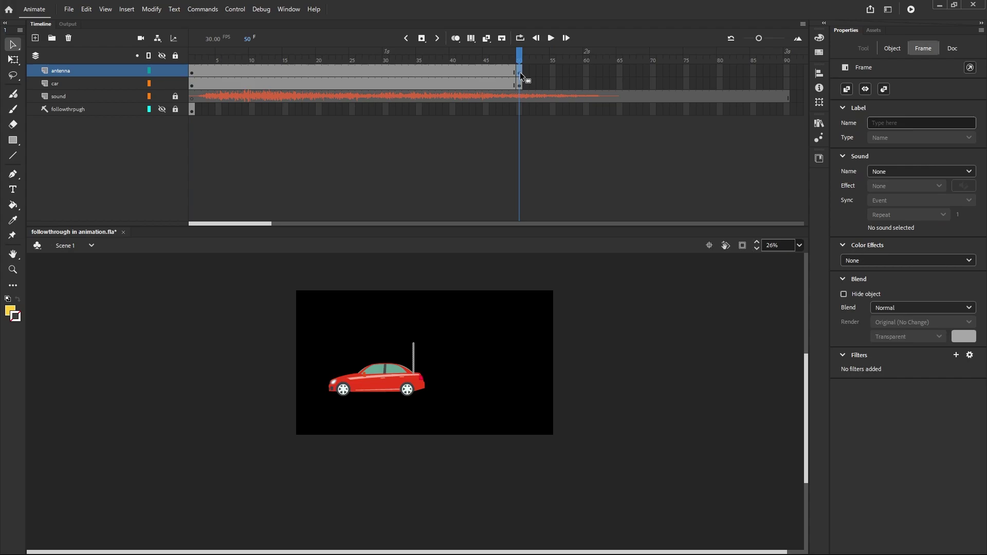
Create a classic tween on the car layer between frames 1 and 50, and scrub to frame 50 to check it
left_click(192, 85)
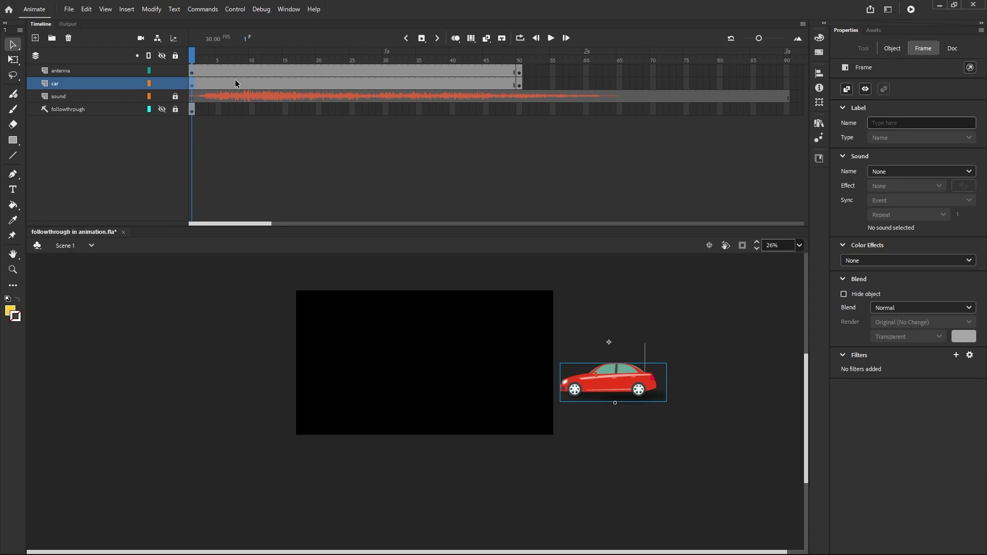
left_click(286, 82)
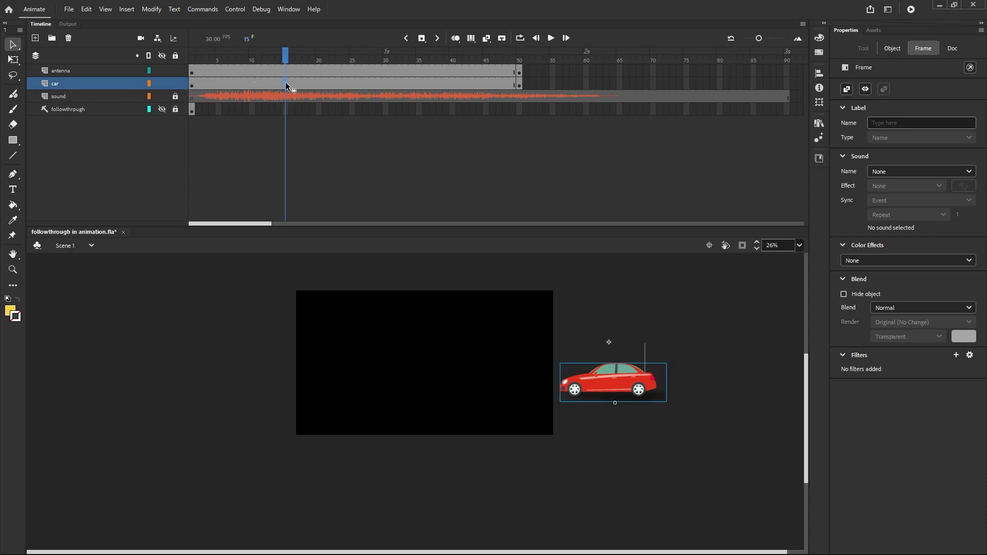
right_click(286, 83)
left_click(337, 91)
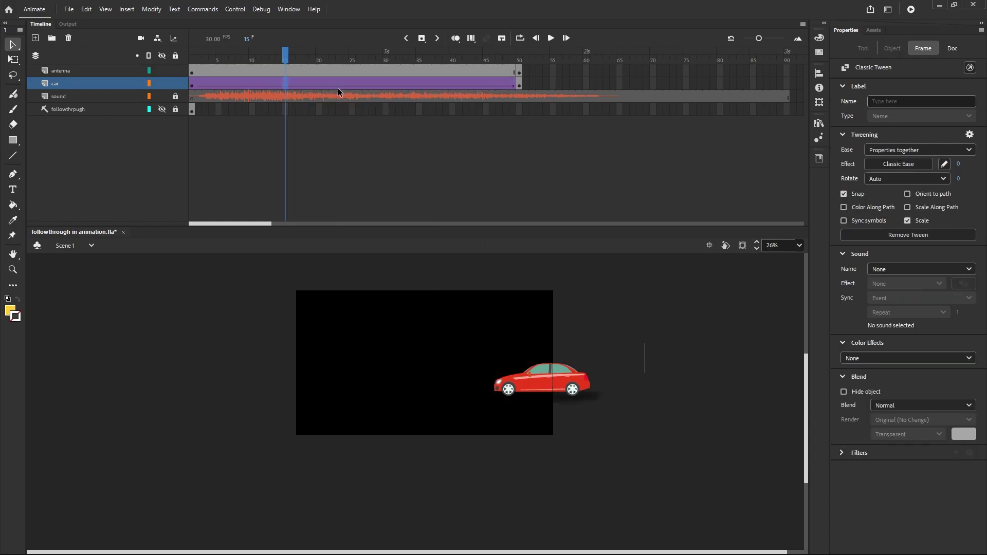
left_click_drag(284, 54, 516, 229)
left_click(496, 278)
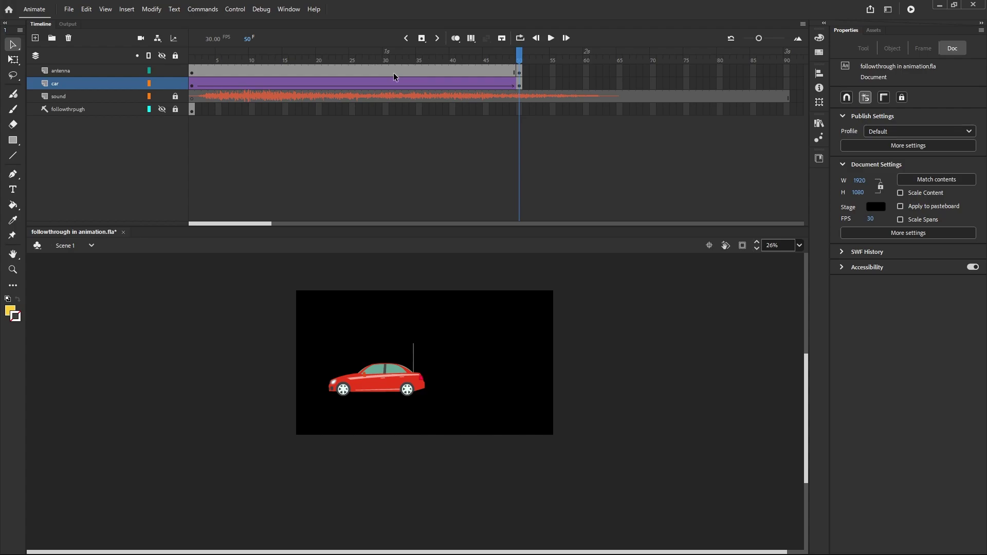
Bend the antenna at frame 50 into a curve with its tip pulled toward the rear of the car
scroll(384, 363, "up", 2)
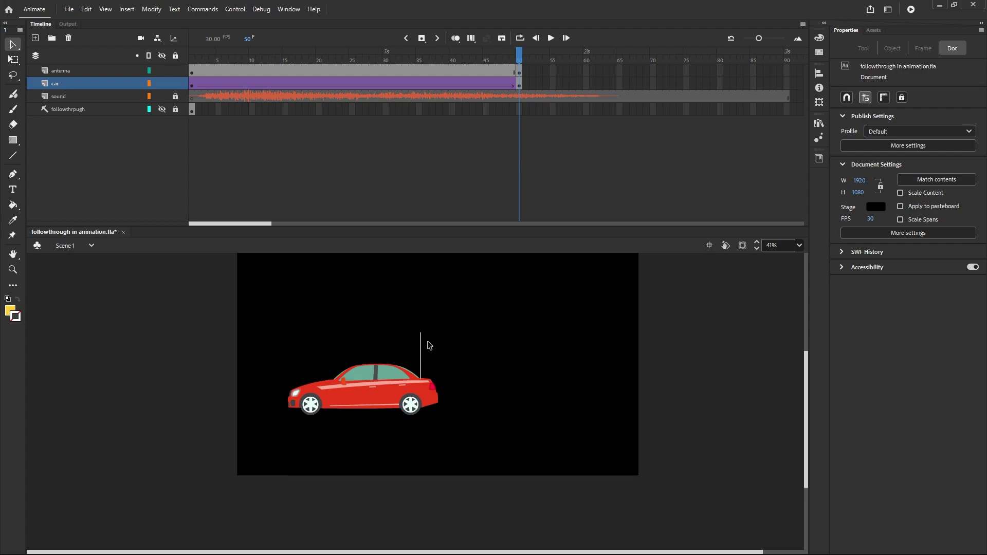
left_click(520, 72)
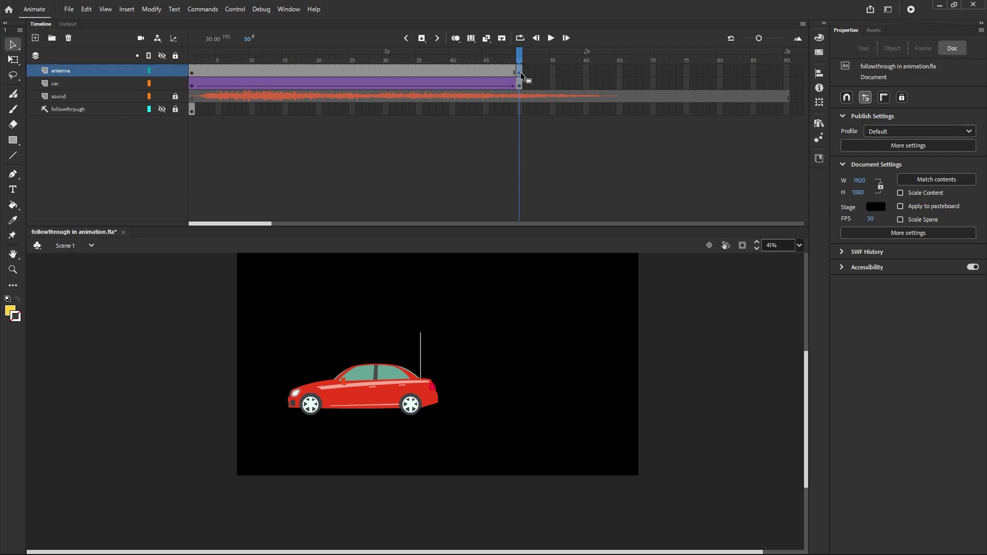
left_click(452, 349)
left_click_drag(422, 355, 432, 332)
left_click_drag(438, 333, 431, 331)
Create a shape tween on the antenna layer between frames 1 and 50, and scrub to frame 50 to check it
left_click(347, 66)
right_click(346, 66)
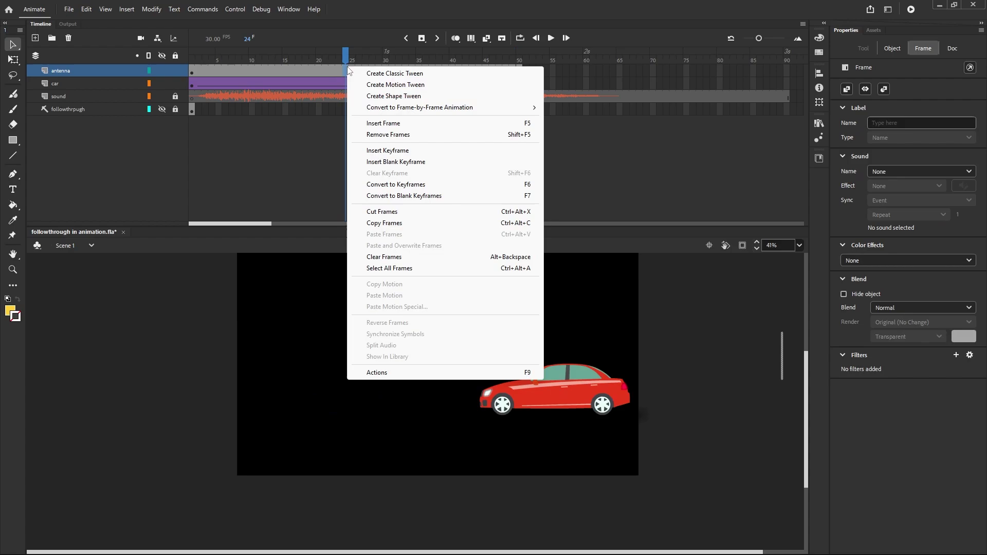
left_click(406, 97)
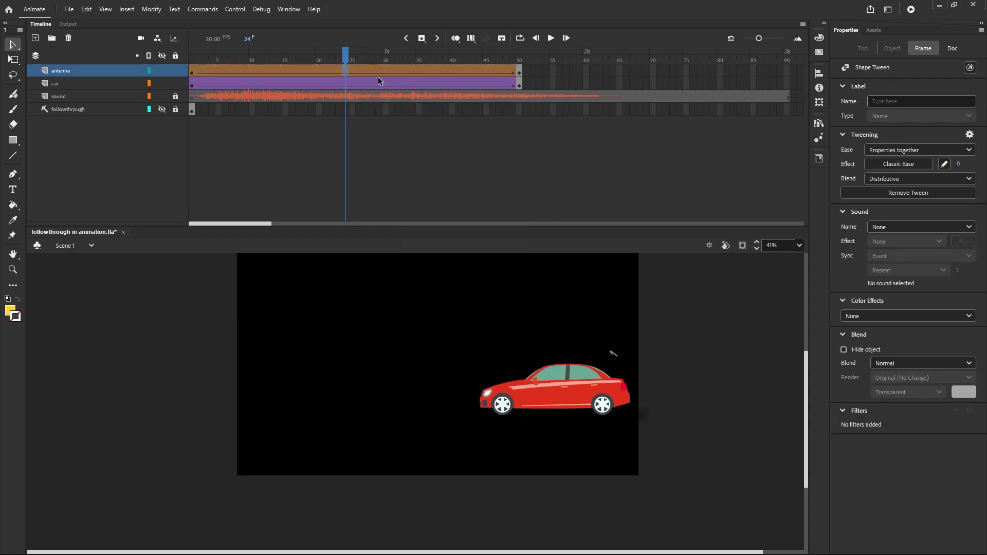
left_click_drag(347, 53, 520, 162)
left_click(524, 137)
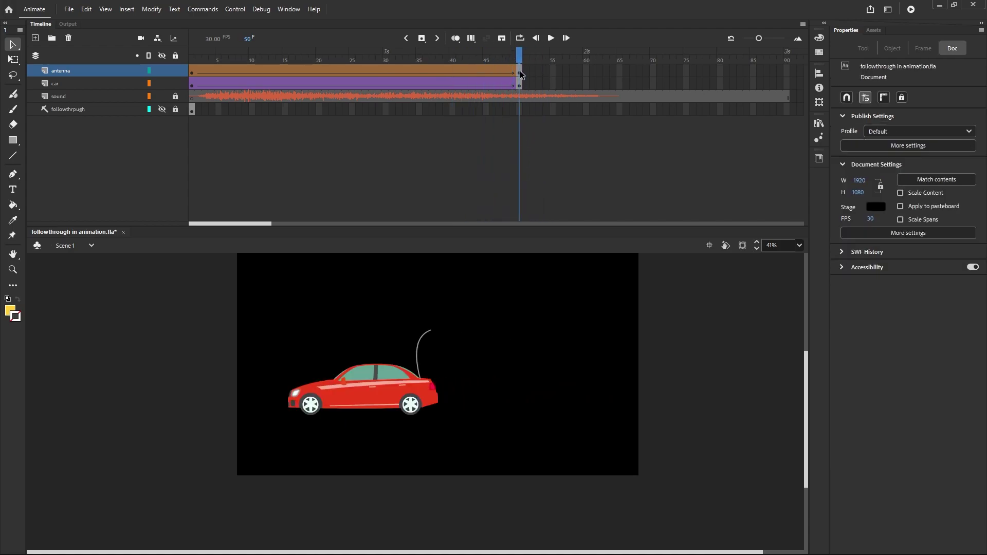
Copy the antenna layer's frame 1 and paste it over the bent antenna at frame 50
left_click(521, 74)
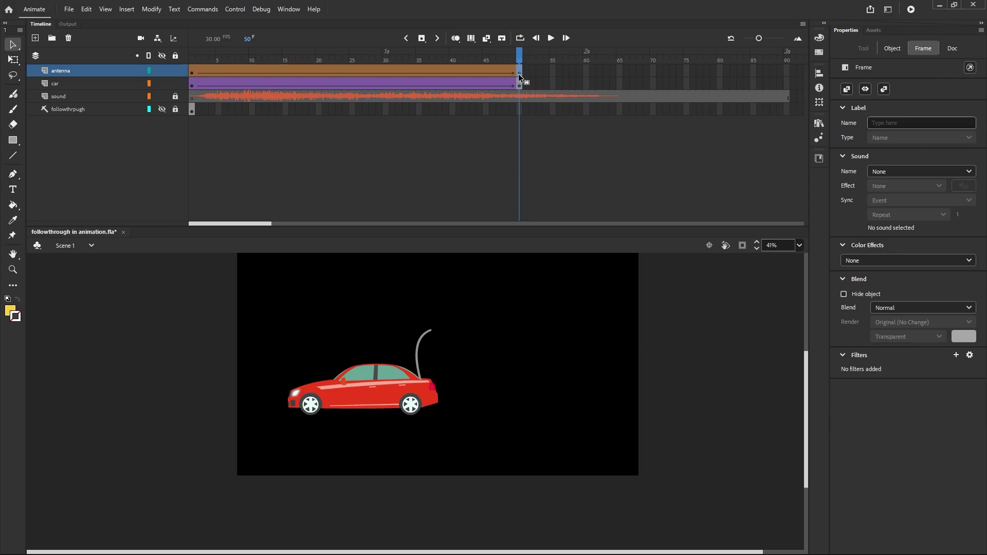
left_click(193, 76)
right_click(193, 75)
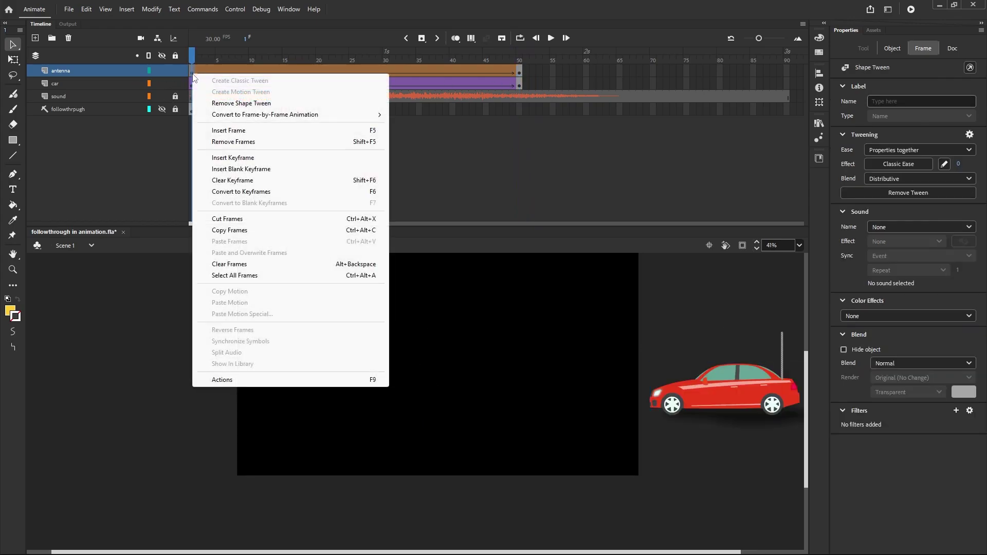
left_click(222, 230)
right_click(520, 76)
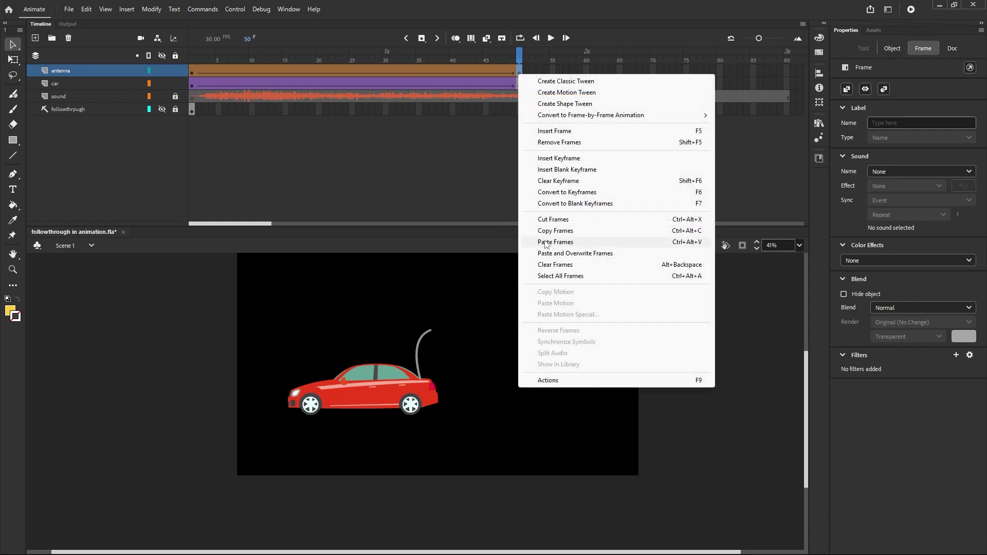
left_click(546, 242)
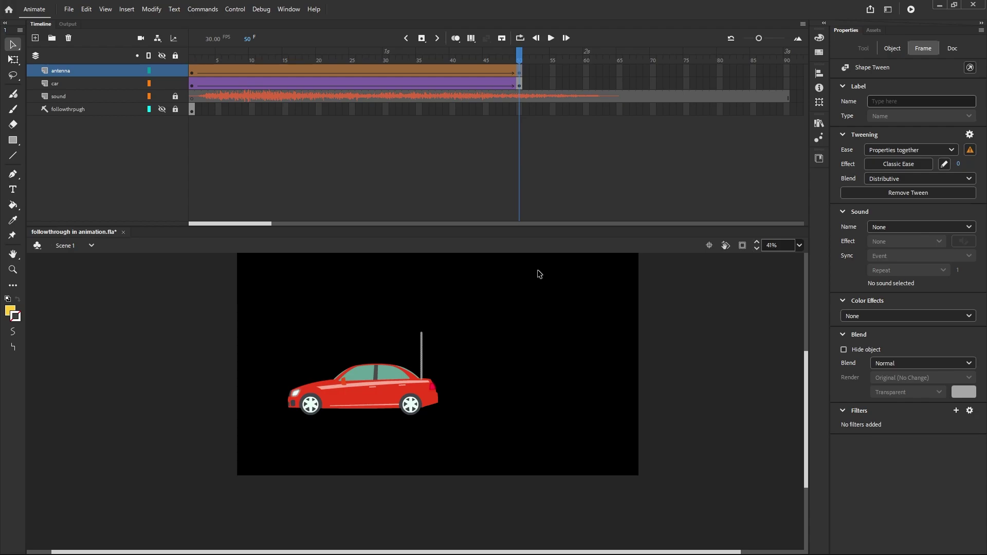
Bend the straight antenna slightly at frame 50, bowing its middle forward and shifting its tip toward the rear
left_click(197, 71)
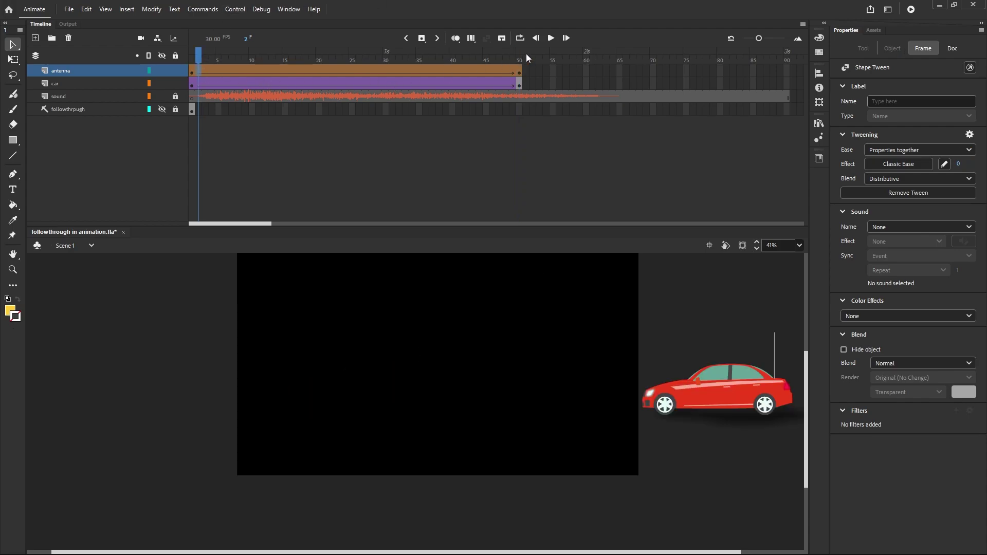
left_click(519, 72)
left_click(442, 369)
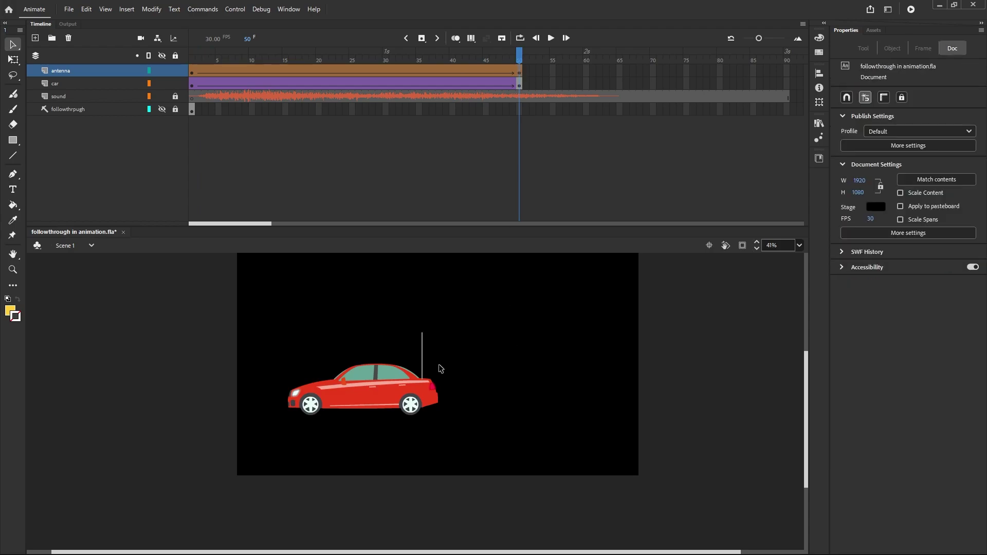
left_click_drag(422, 363, 418, 359)
left_click_drag(518, 59, 524, 180)
left_click_drag(422, 334, 425, 334)
Scrub back to the start of the timeline and play the car and antenna animation
left_click_drag(518, 58, 519, 97)
left_click_drag(519, 58, 137, 193)
left_click(549, 44)
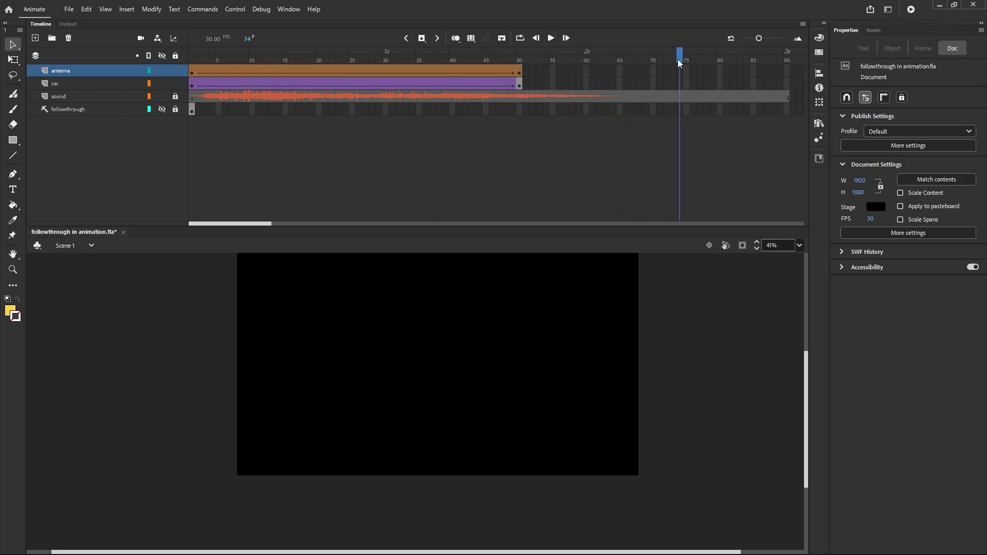
Return to frame 1, examine the motion with onion skinning extended just past frame 50, and turn onion skinning off
left_click_drag(677, 60, 192, 60)
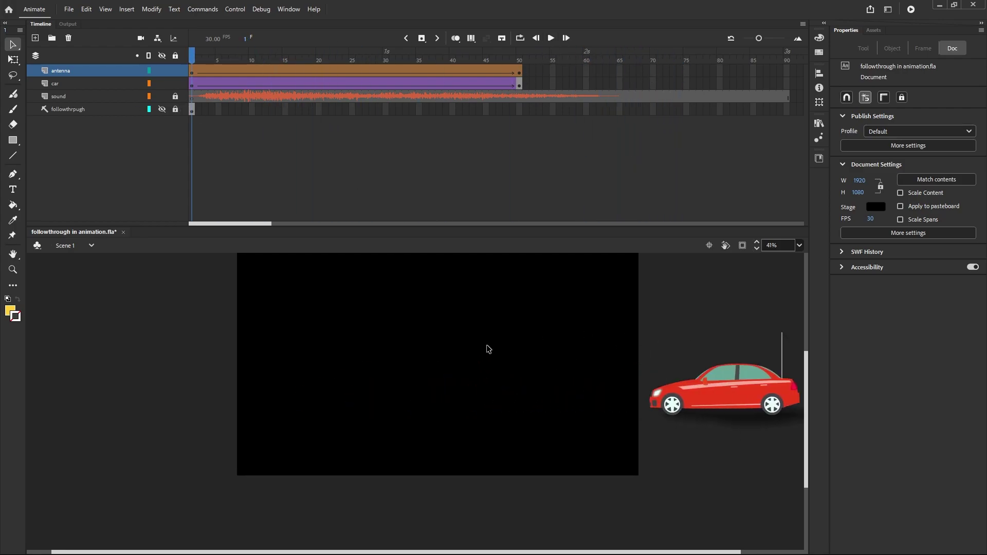
left_click(456, 39)
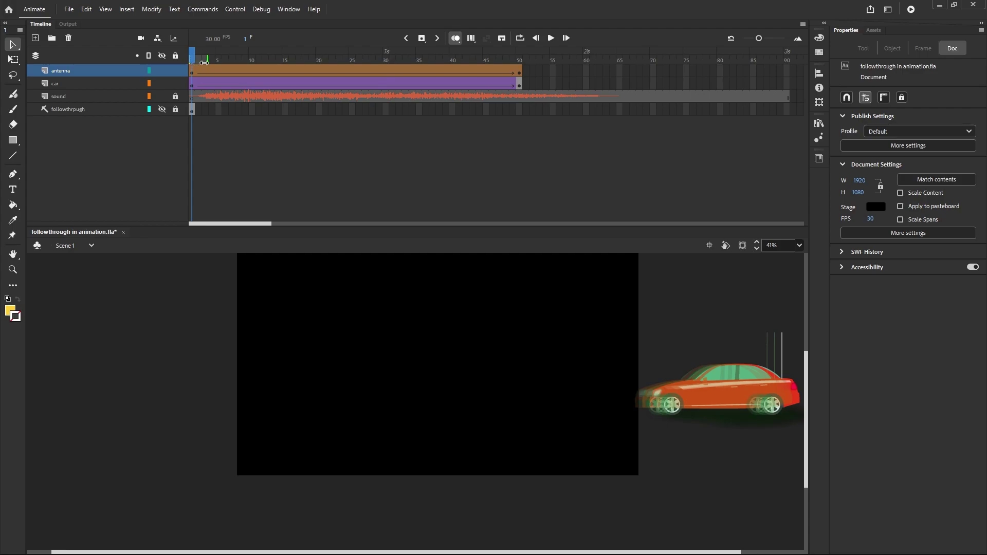
left_click_drag(205, 61, 529, 60)
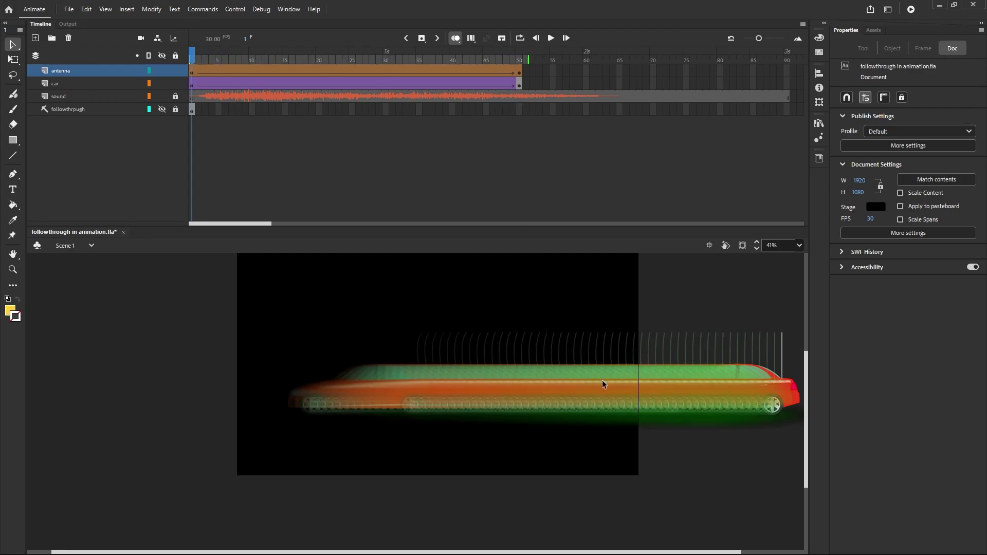
scroll(440, 360, "up", 2)
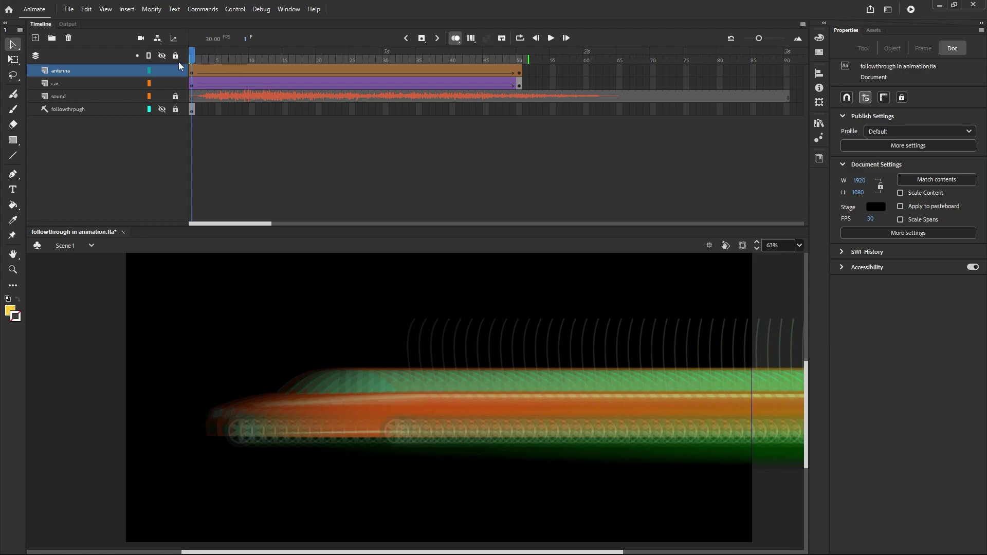
left_click(455, 38)
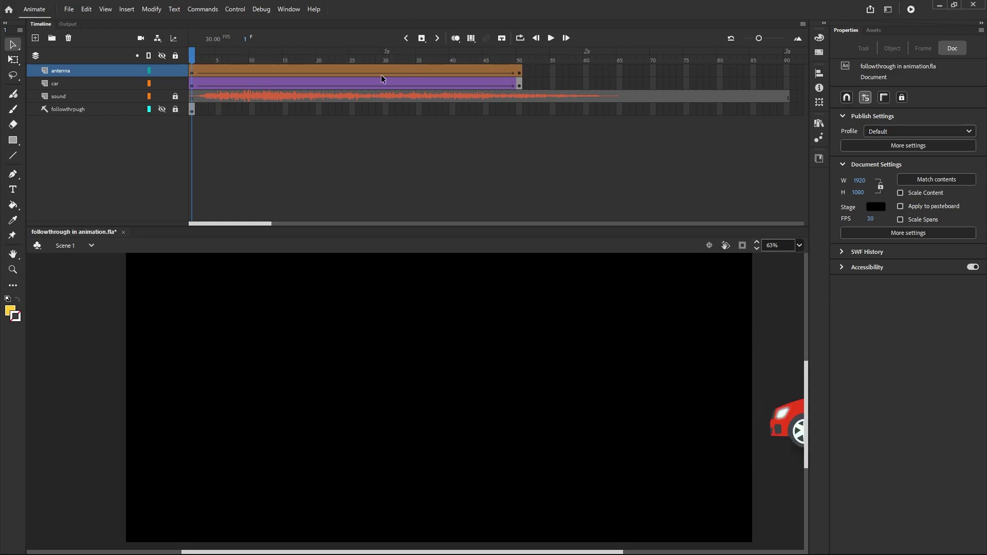
Apply a Quad Ease-Out effect to the car layer's classic tween from frame 1
left_click(191, 87)
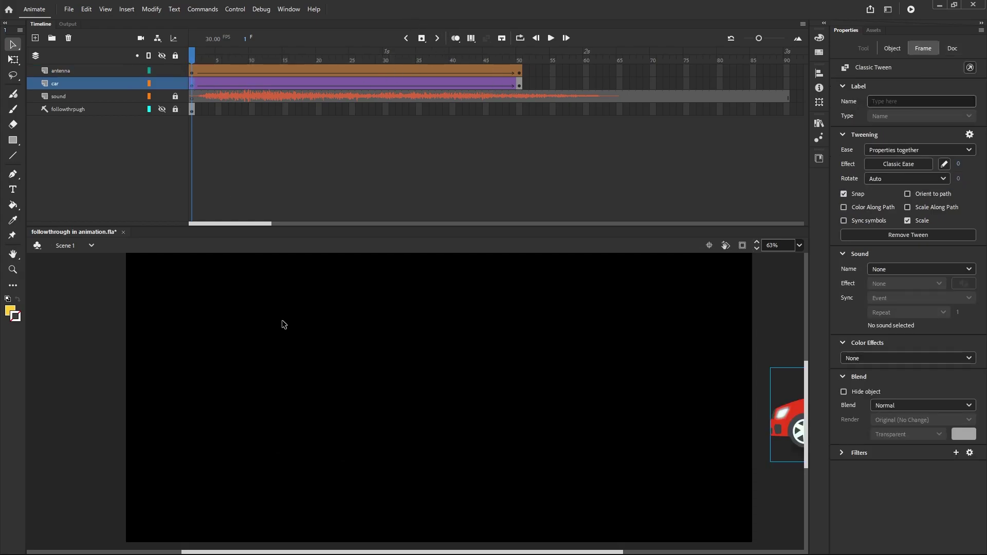
scroll(283, 324, "down", 3)
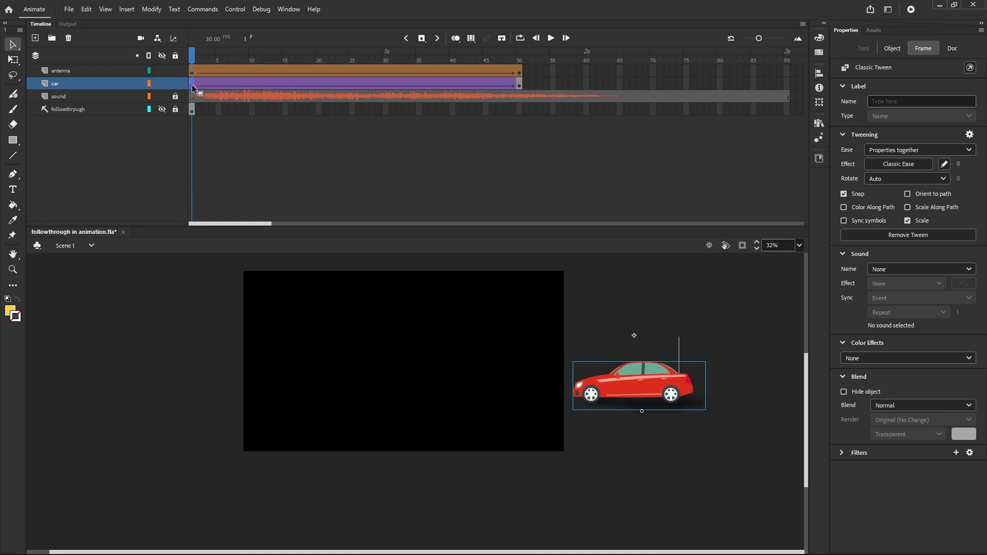
left_click(915, 163)
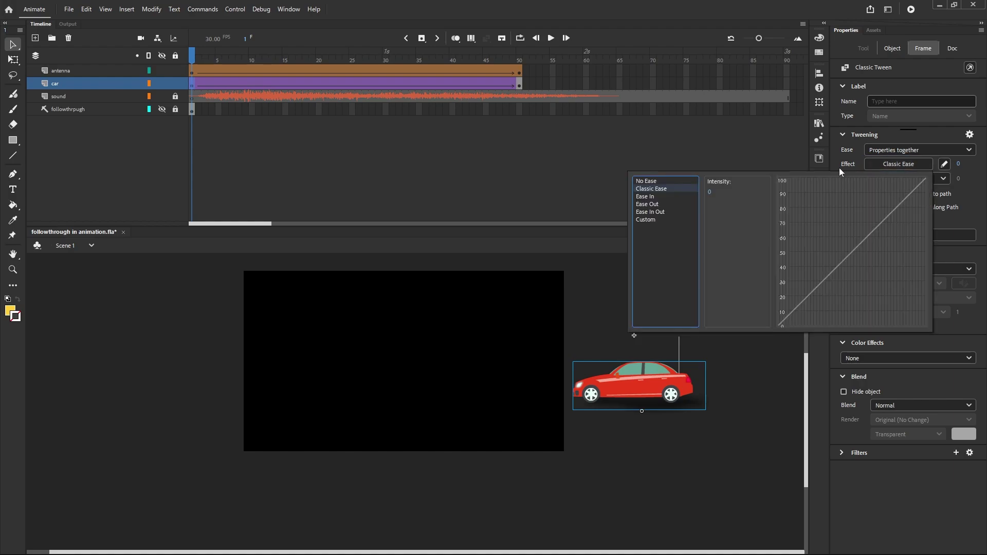
left_click(655, 206)
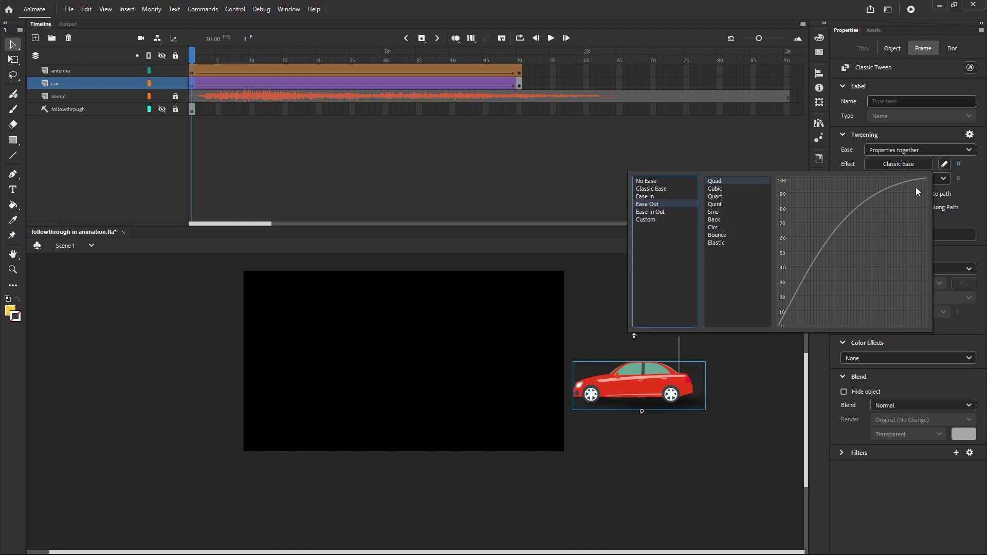
double_click(727, 182)
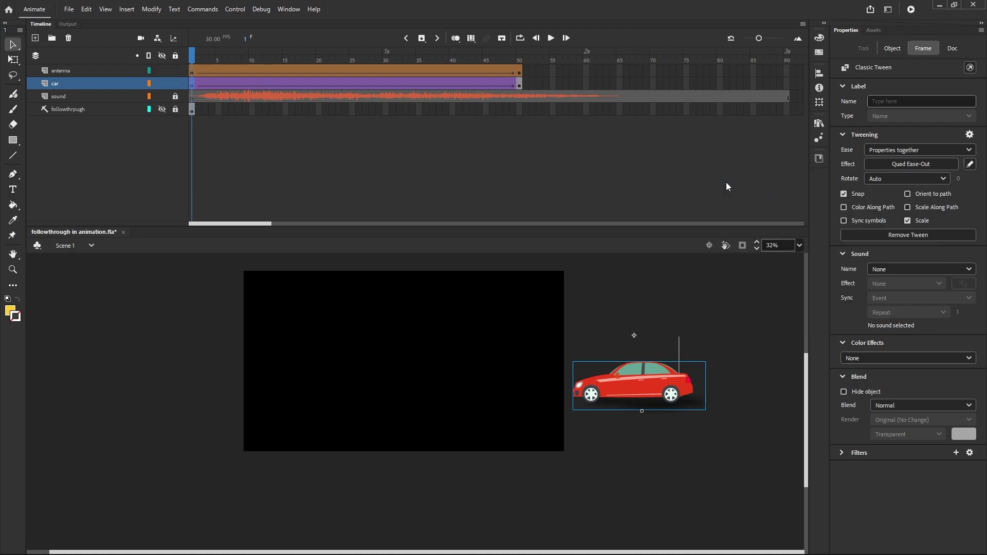
Apply the same Quad Ease-Out effect to the antenna layer's shape tween
left_click(192, 75)
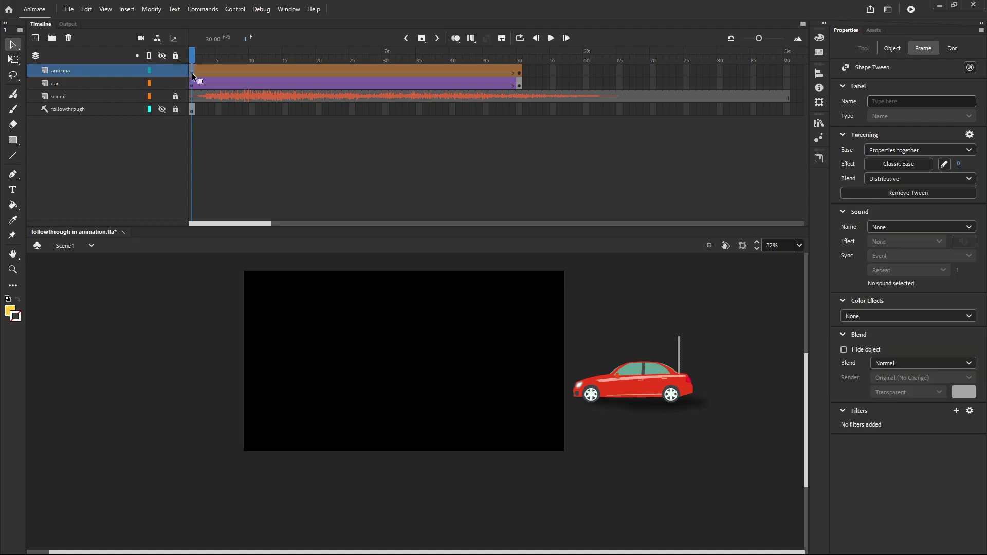
left_click(897, 165)
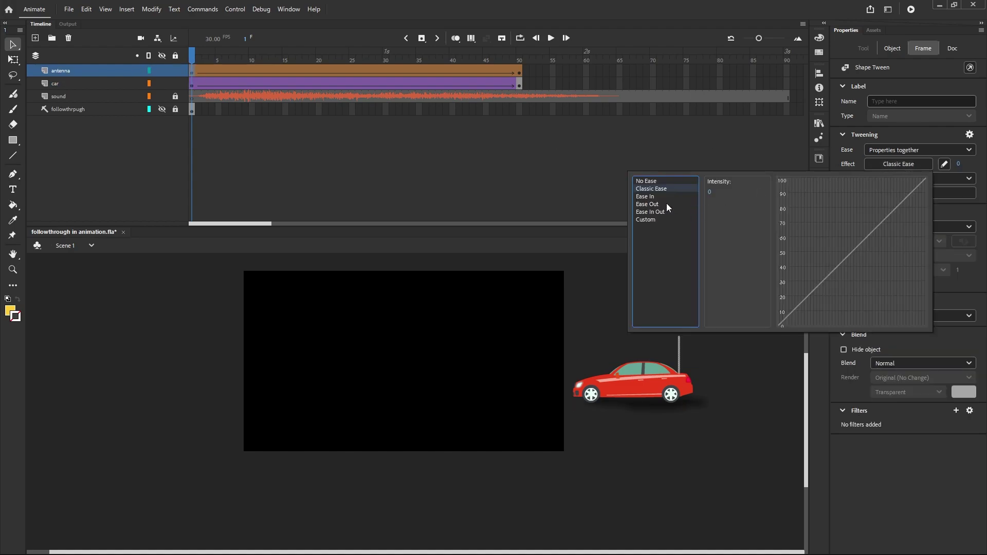
left_click(667, 204)
double_click(717, 183)
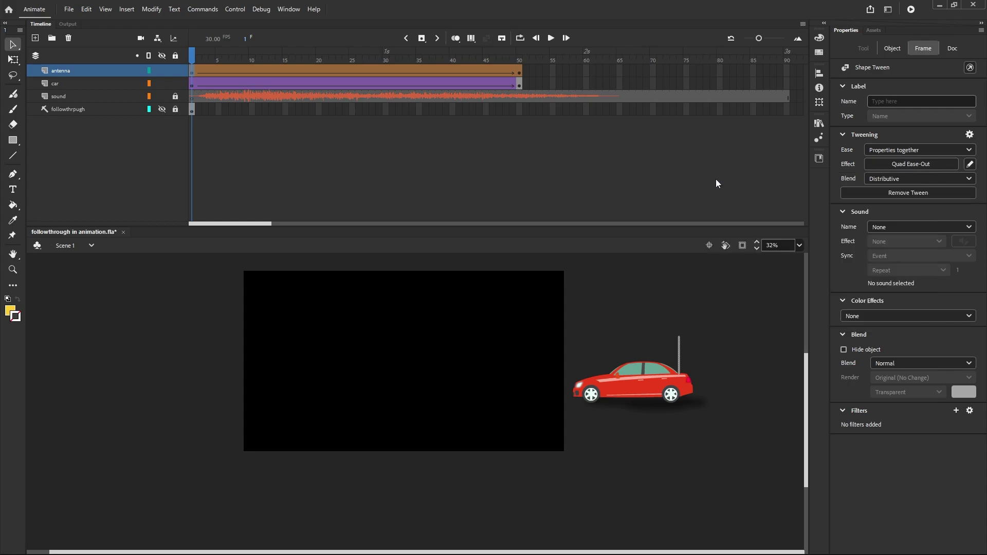
Play the eased animation and scrub back to frame 50
left_click(551, 38)
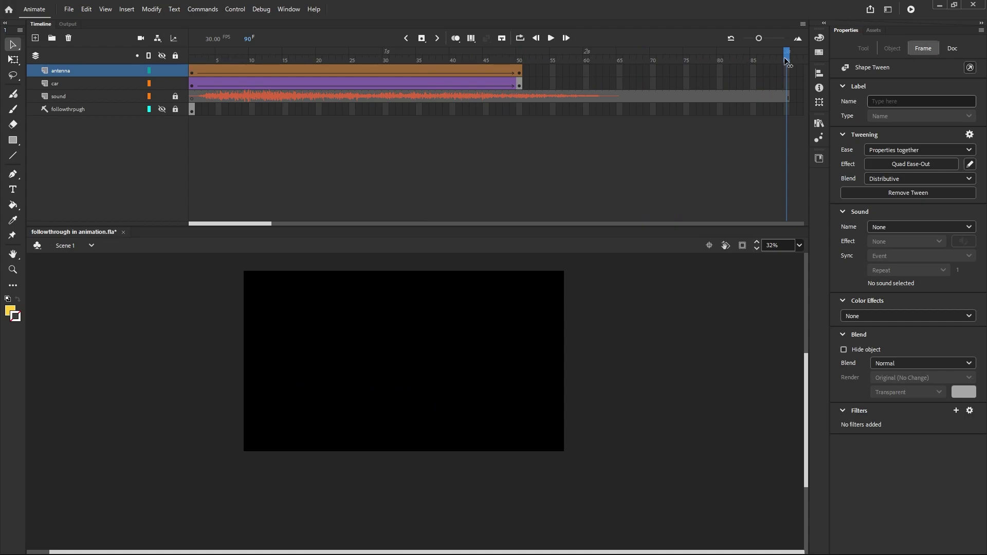
left_click_drag(785, 61, 521, 140)
left_click(522, 140)
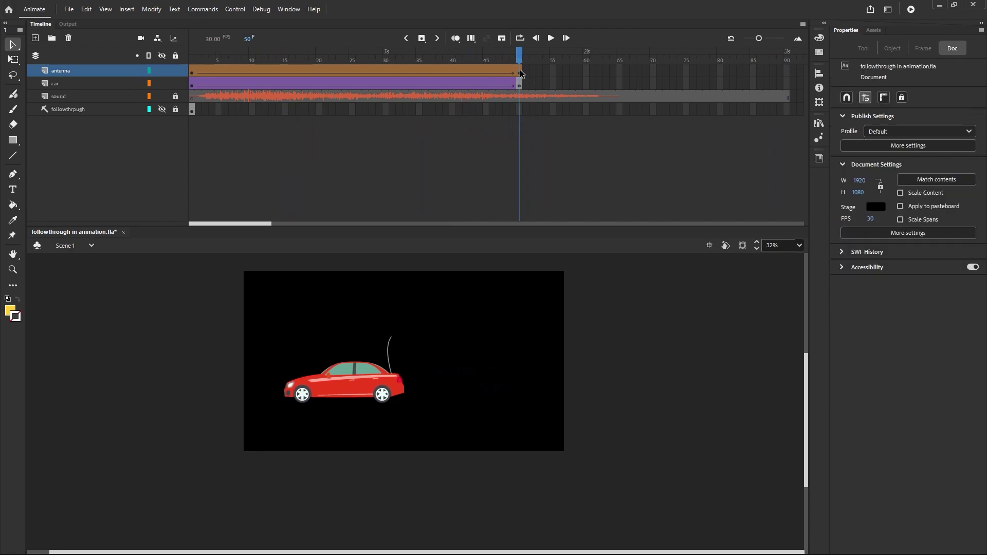
Move the antenna and car end keyframes from frame 50 to frame 45, and remove the antenna's leftover shape tween after it
left_click(521, 74)
left_click(520, 83)
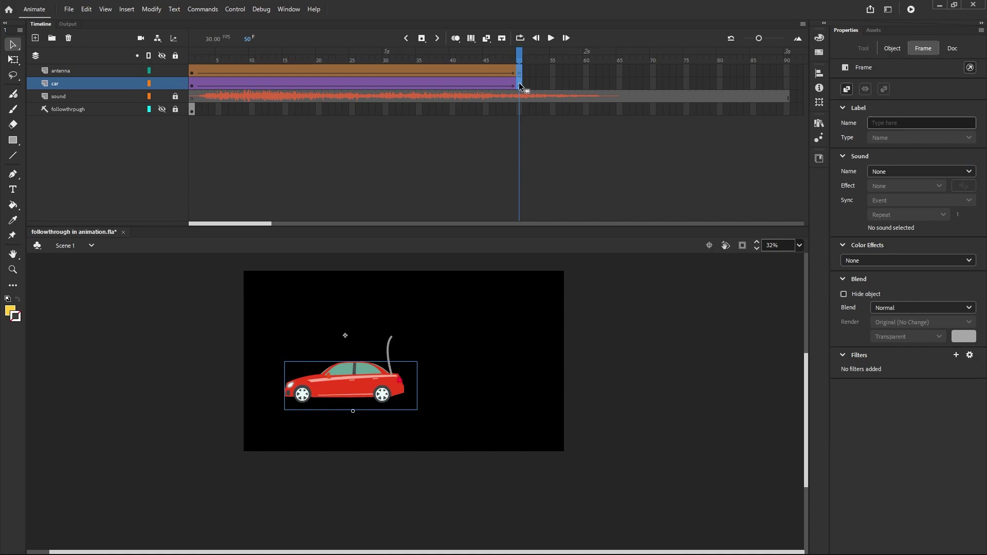
left_click_drag(487, 85, 487, 88)
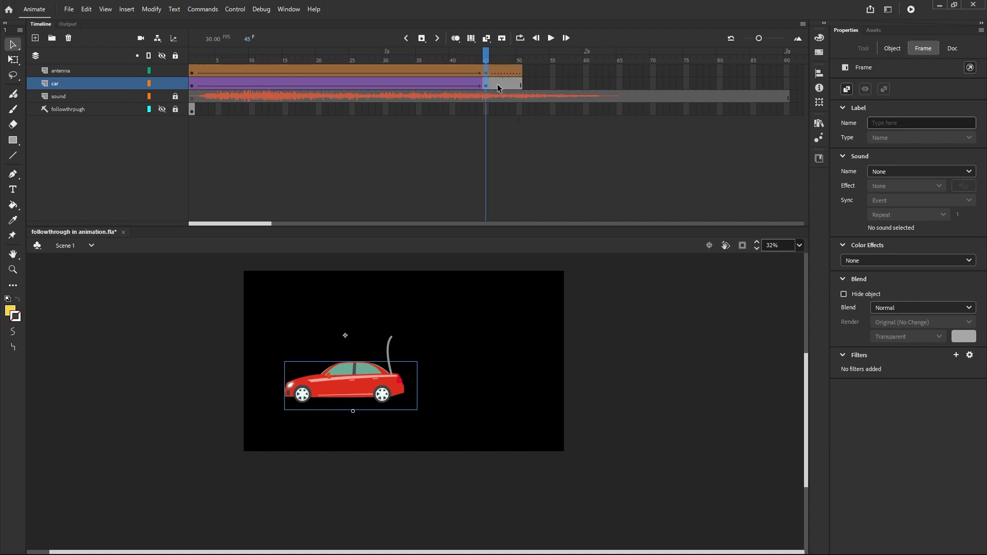
right_click(513, 73)
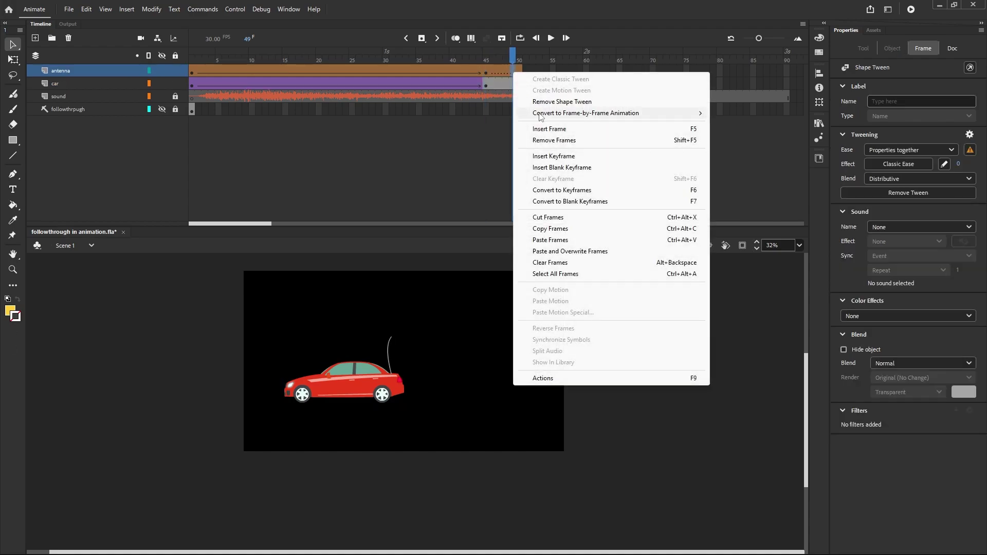
left_click(555, 101)
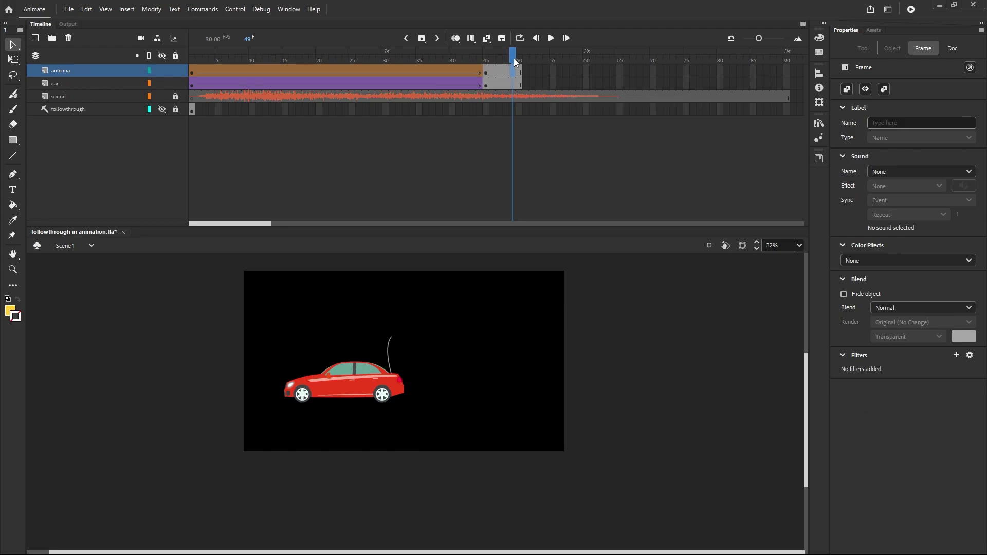
Play the shortened animation from frame 45 and scrub back to frame 45
left_click_drag(512, 53, 487, 62)
key("Return")
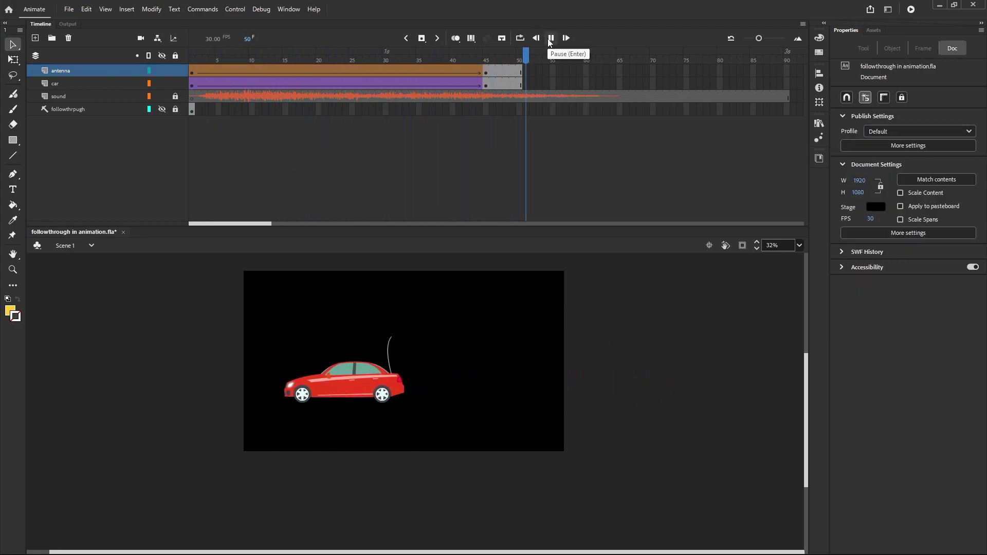
left_click(550, 40)
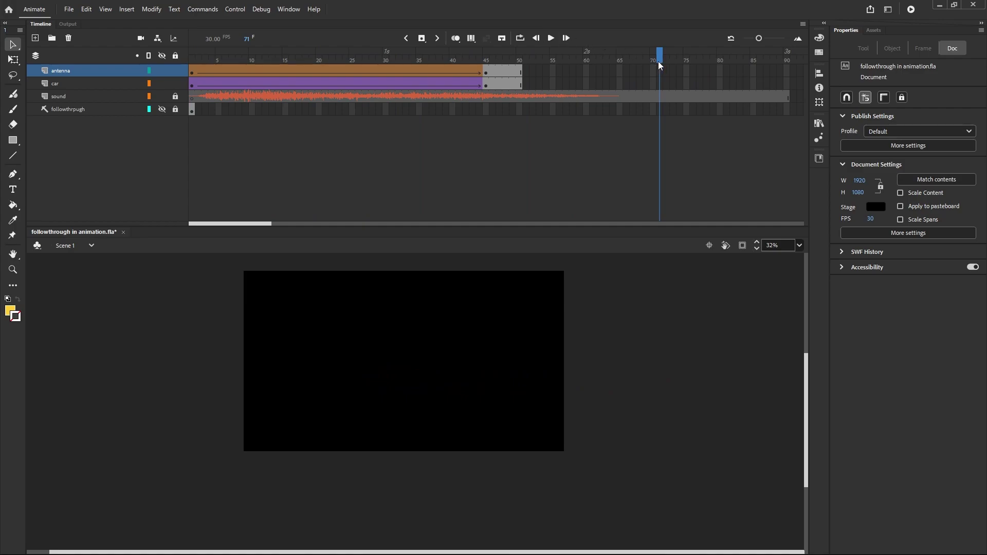
left_click_drag(659, 61, 486, 159)
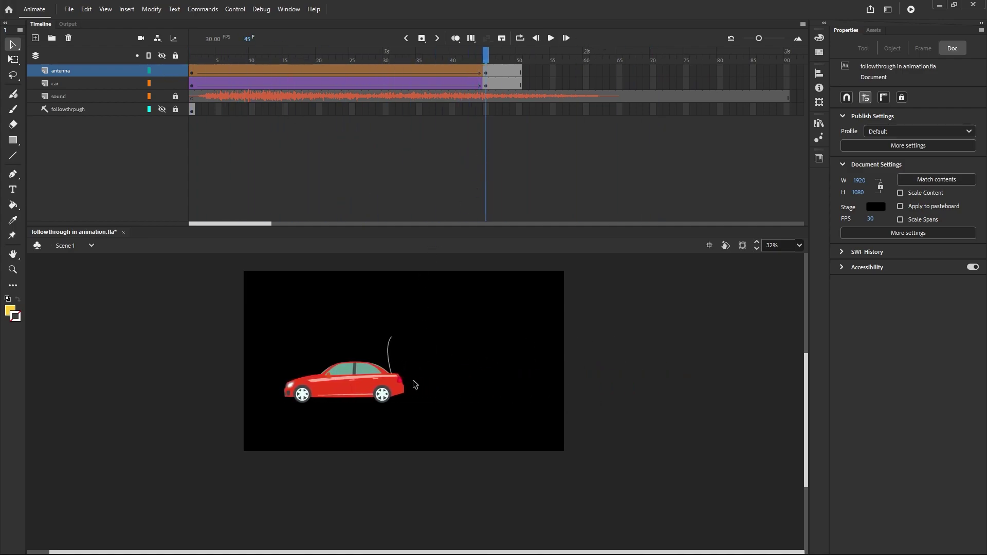
Select the car keyframe at frame 45, then test the movie and close the preview
scroll(414, 385, "up", 2)
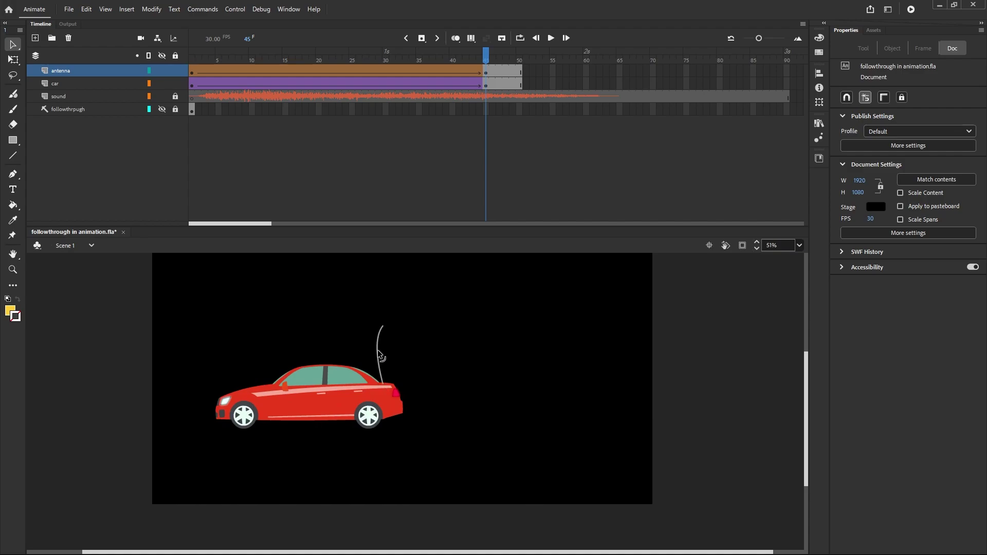
left_click(486, 85)
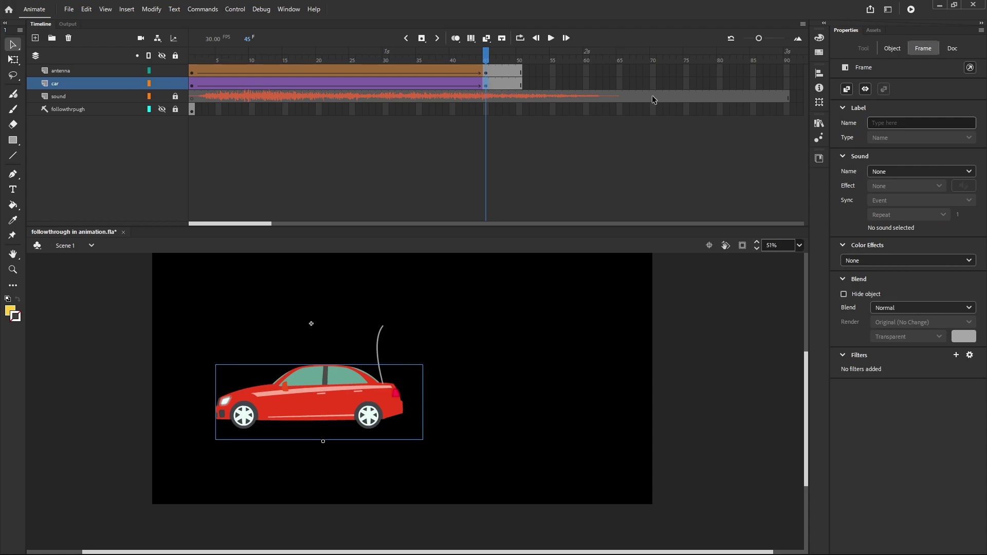
left_click(910, 10)
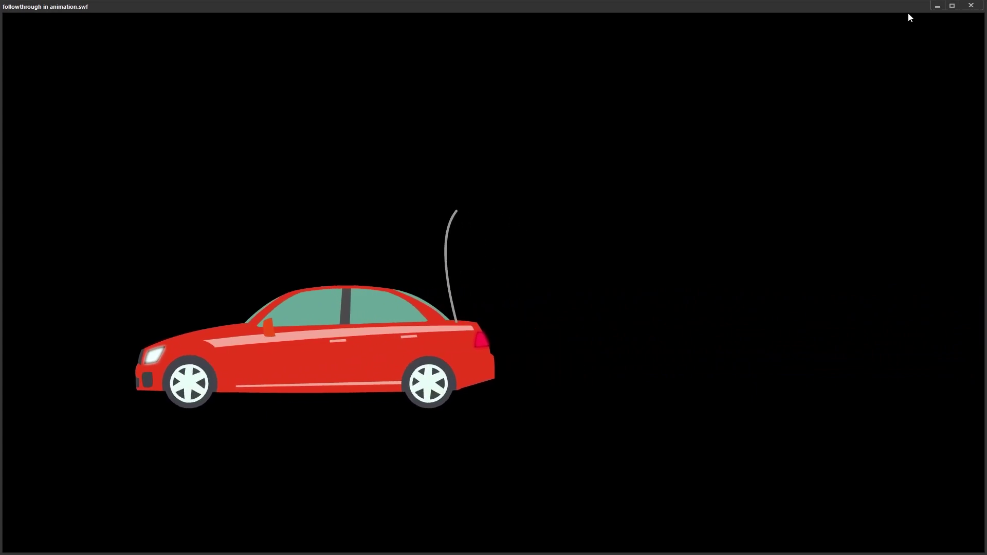
left_click(972, 6)
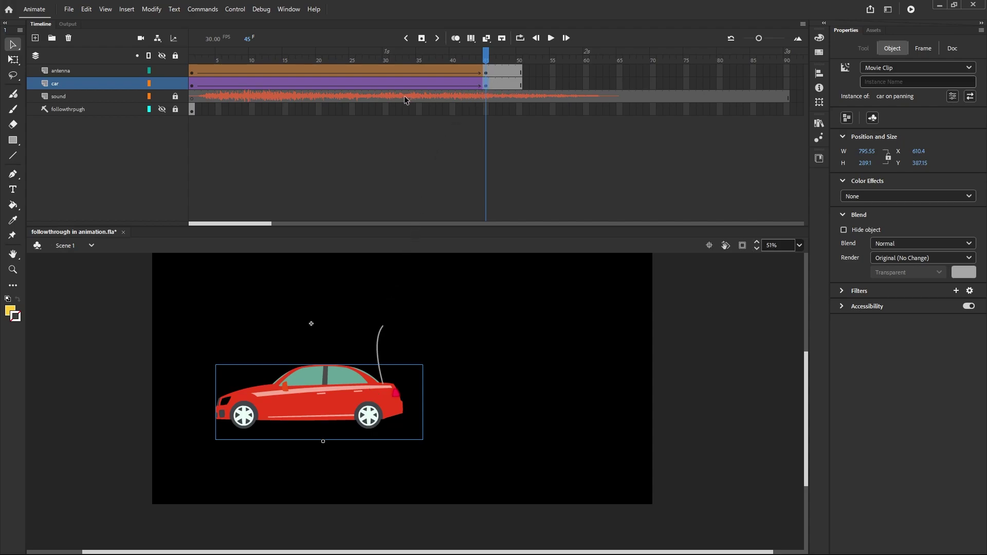
Insert keyframes at frame 46 on both the car and antenna layers
left_click(490, 88)
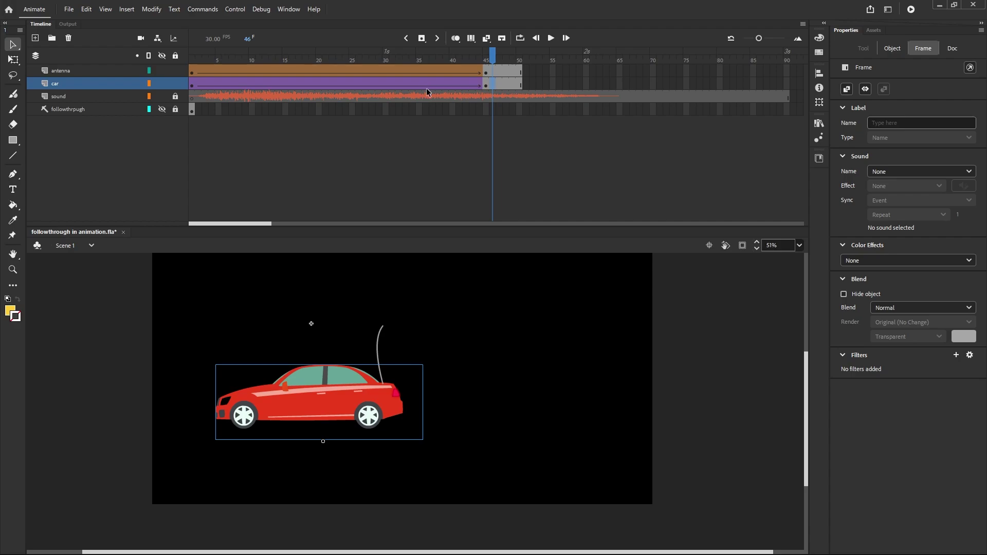
right_click(492, 81)
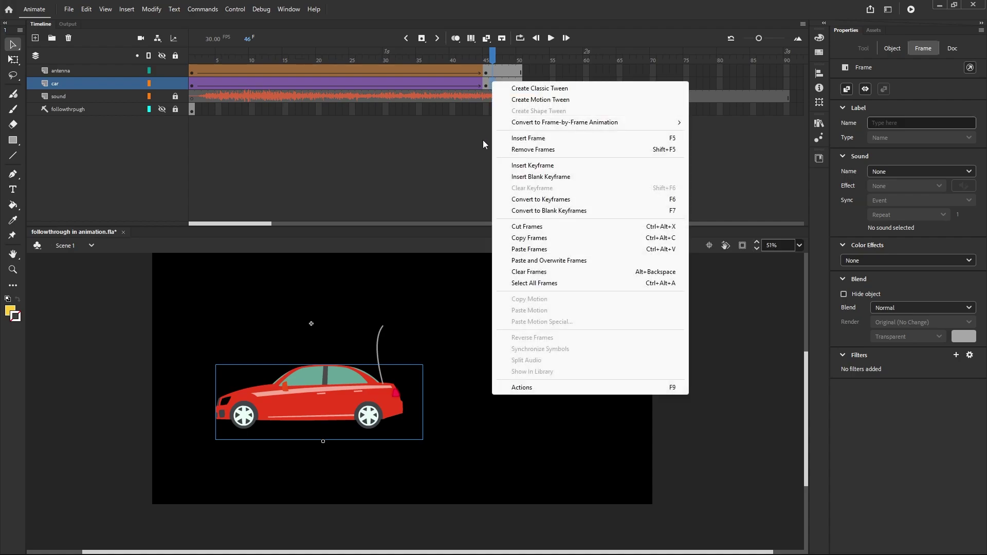
left_click(532, 165)
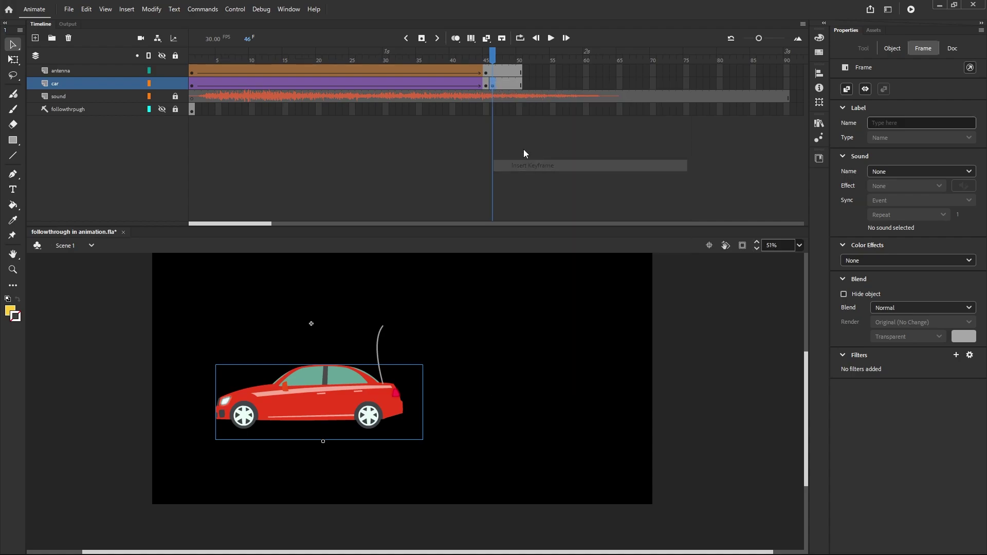
left_click_drag(496, 87, 495, 88)
right_click(493, 70)
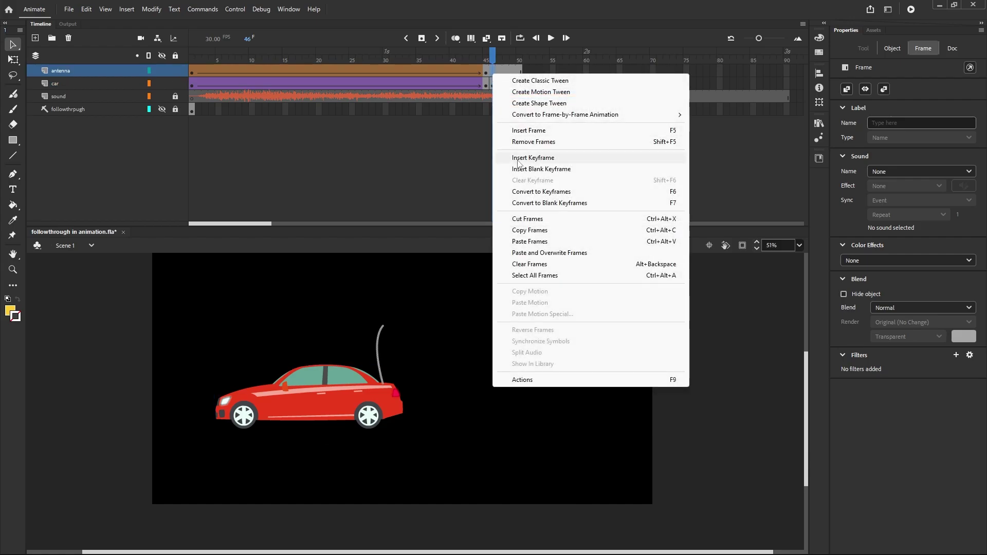
Convert the car graphic at frame 46 to a bitmap and select that bitmap separately from the car's shadow
right_click(375, 402)
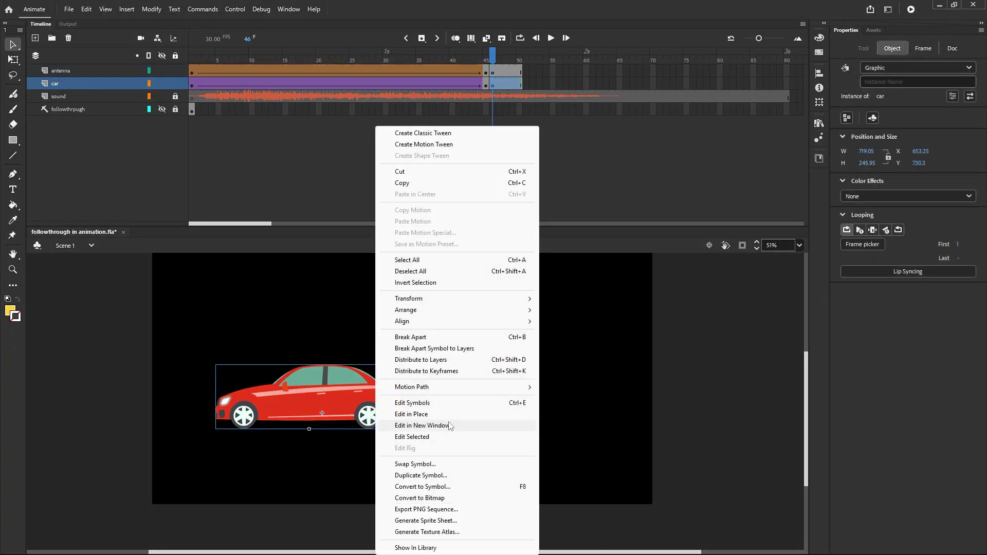
left_click(417, 499)
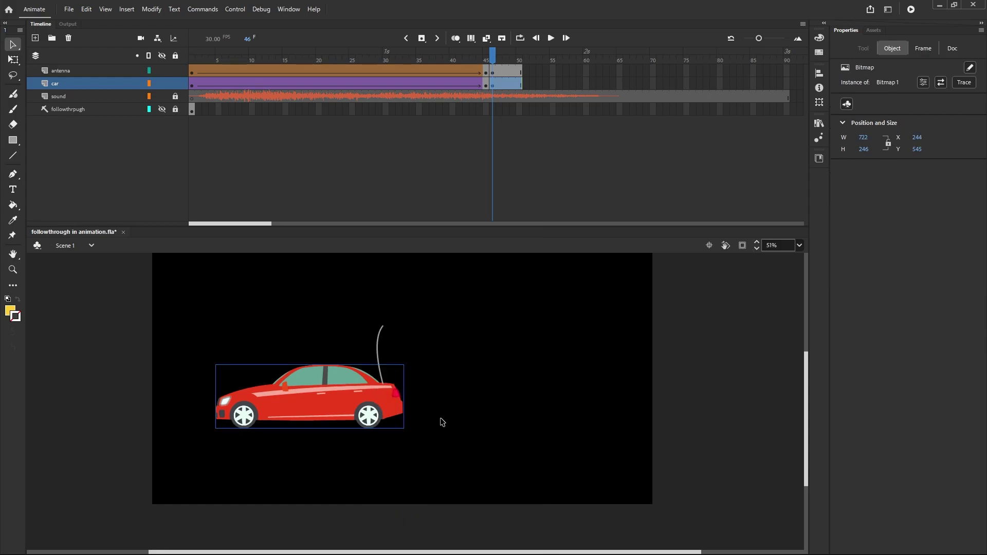
left_click(447, 401)
left_click(386, 415)
left_click(474, 395)
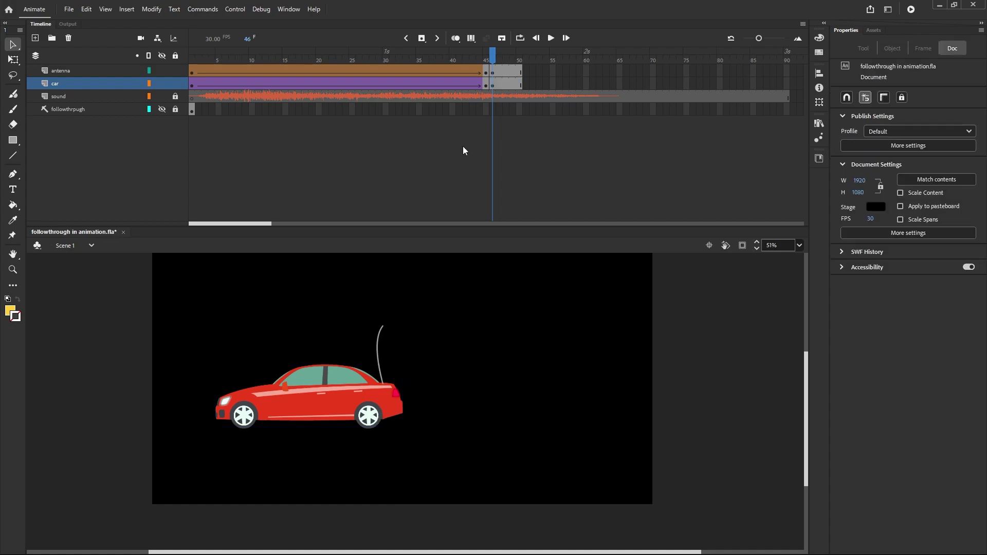
left_click(332, 430)
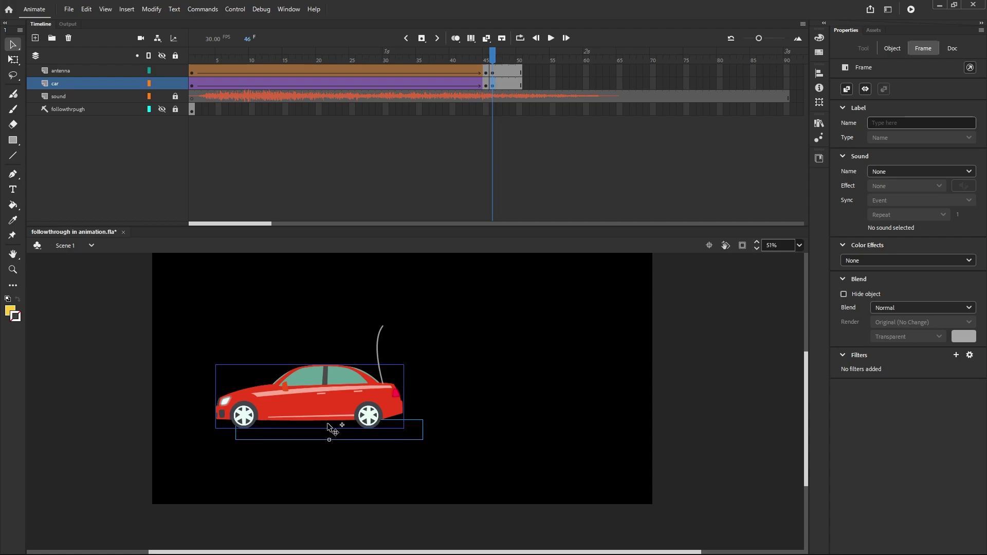
left_click(427, 434)
left_click(373, 427)
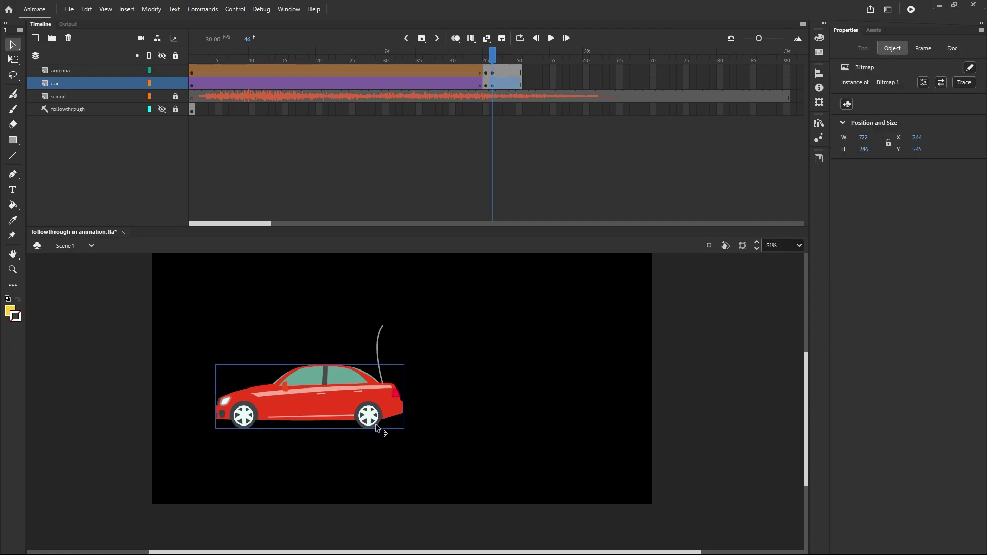
Look inside the car shadow symbol, return to Scene 1, then test the movie and close the preview
double_click(375, 425)
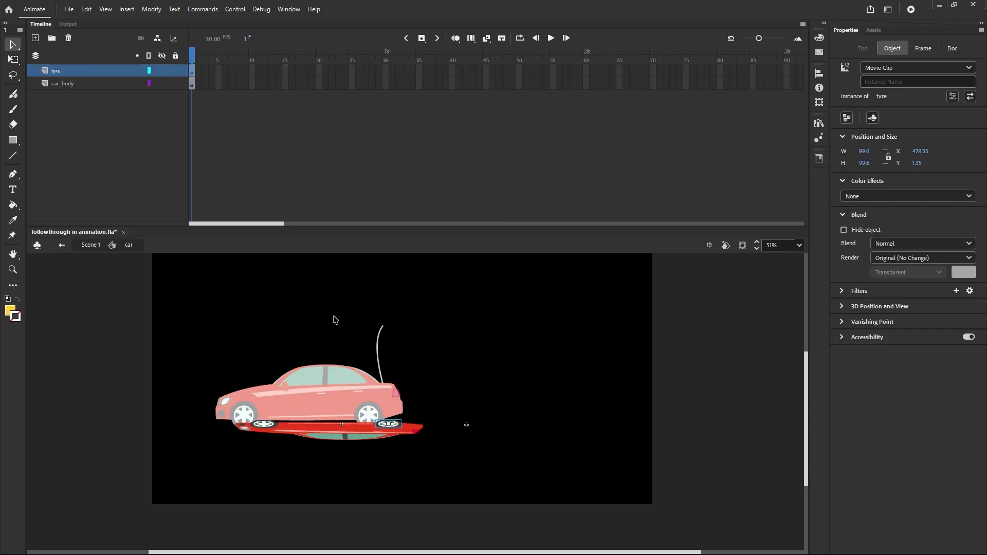
left_click(62, 245)
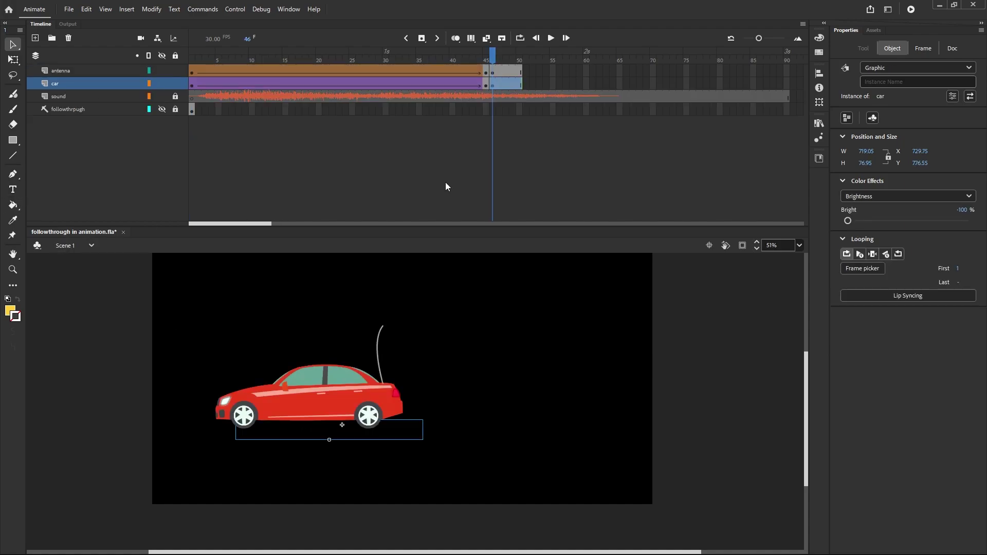
left_click(913, 9)
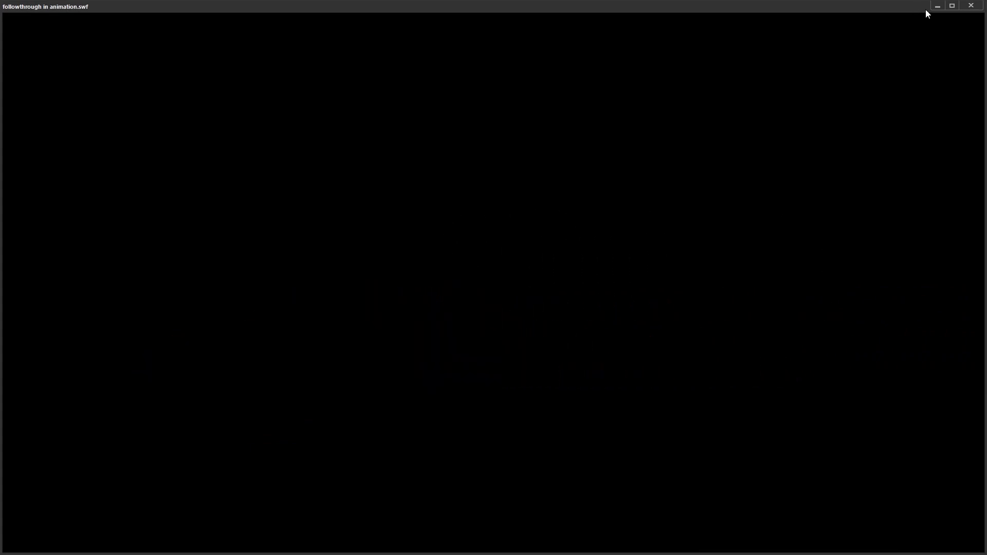
left_click(970, 7)
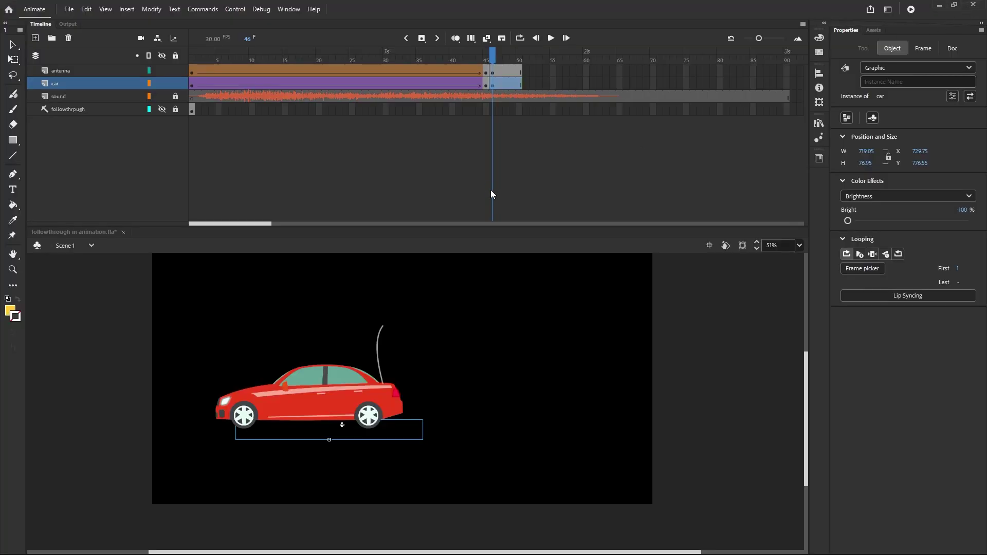
Extend both the car and antenna layers to frame 65 by inserting frames
left_click(492, 85)
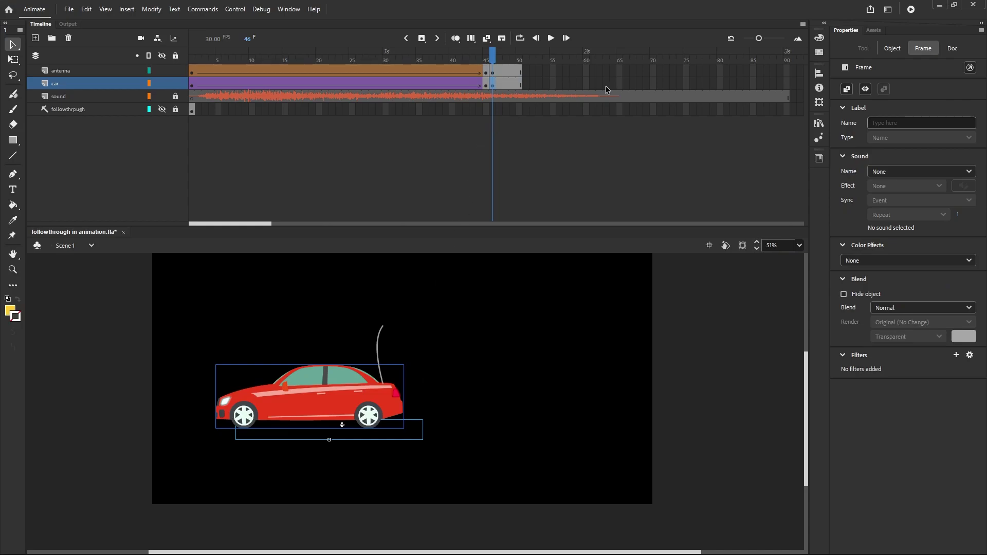
left_click(619, 86)
right_click(619, 85)
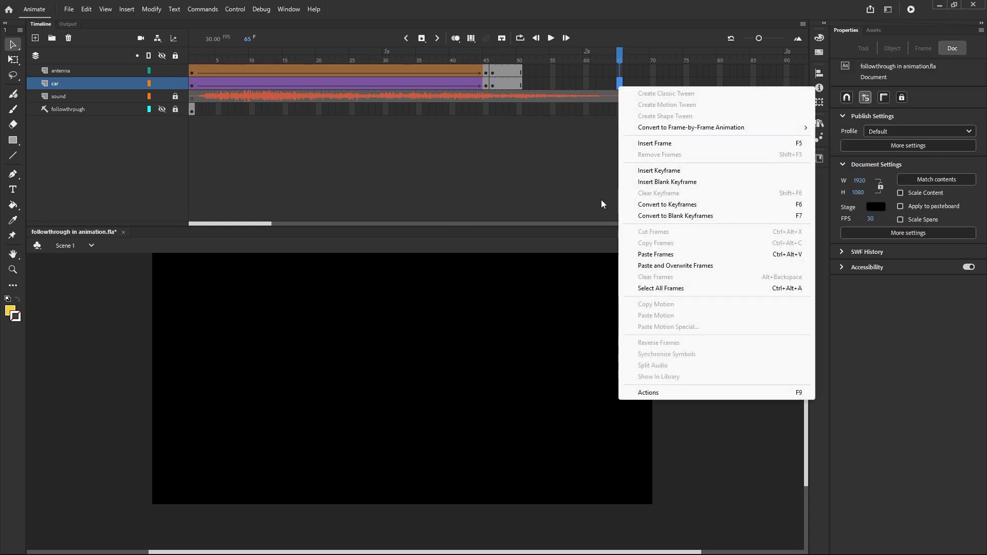
left_click(649, 144)
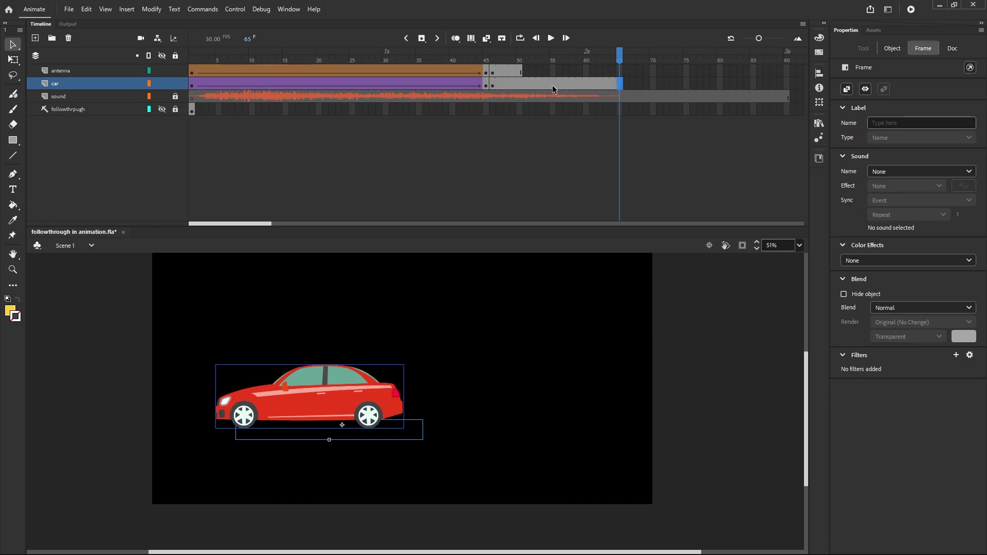
left_click(620, 72)
right_click(620, 72)
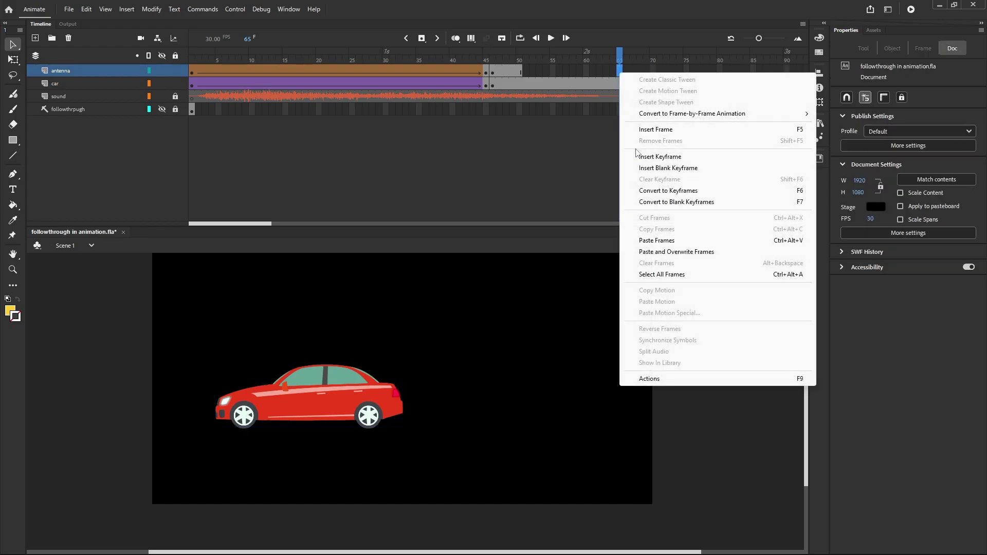
left_click(651, 132)
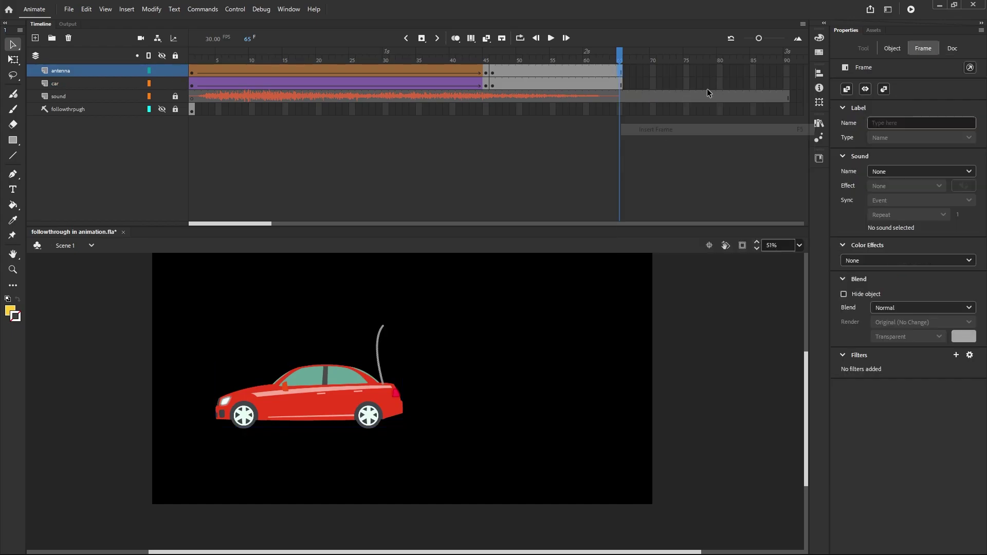
Test the extended movie, close the preview, and return to frame 46
left_click(911, 10)
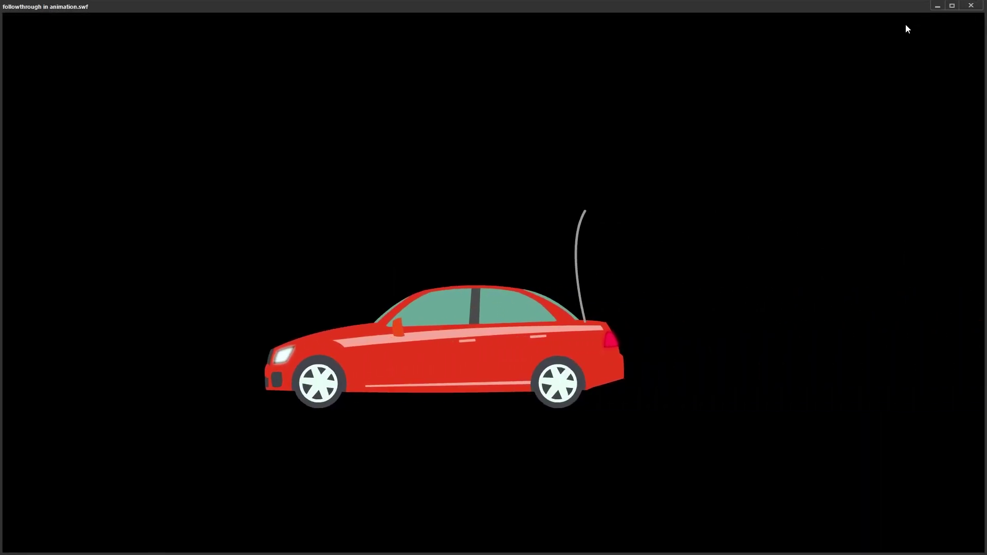
left_click(975, 9)
left_click(492, 87)
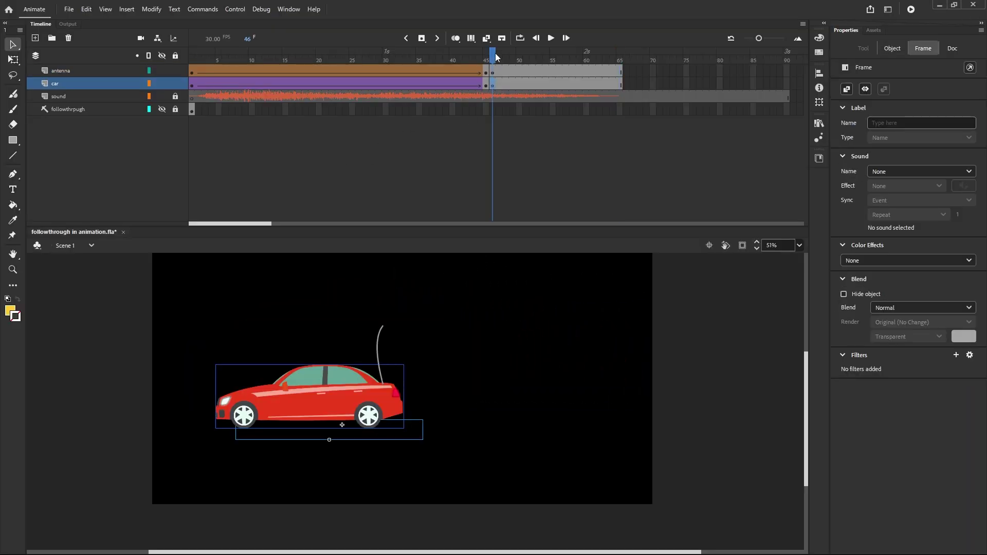
mouse_move(495, 53)
left_mouse_down()
mouse_move(483, 54)
mouse_move(492, 61)
left_mouse_up()
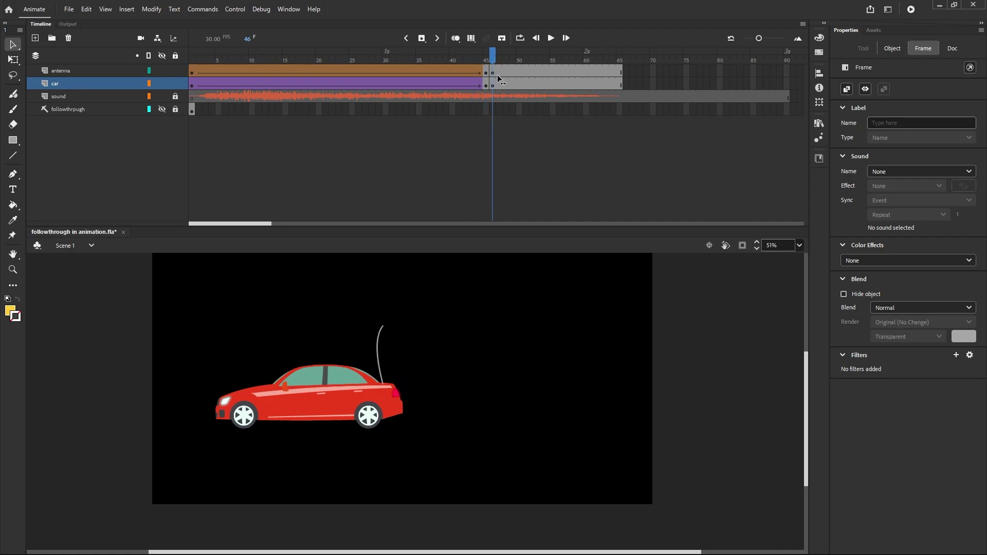
left_click(491, 105)
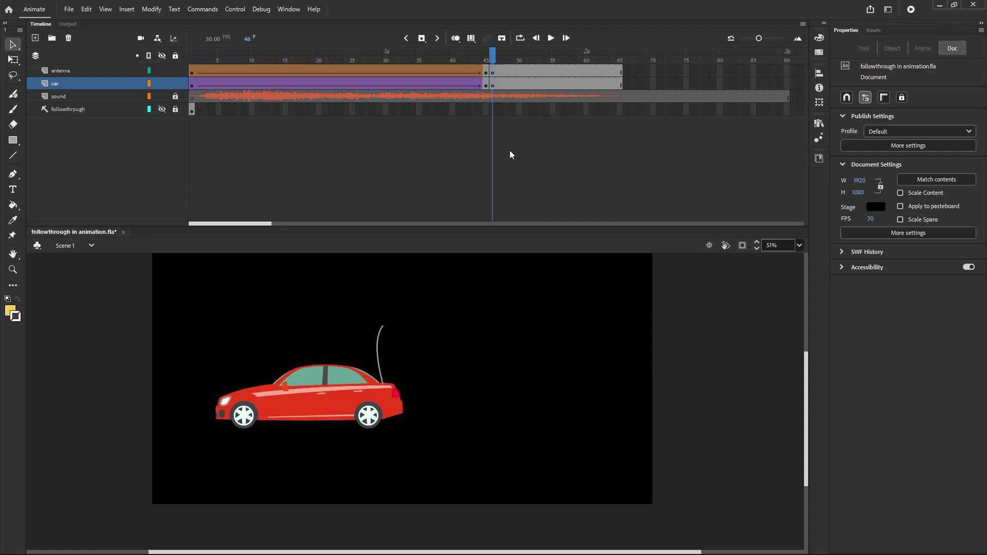
Lock the car layer and insert a keyframe at frame 50 on the antenna layer
left_click(175, 85)
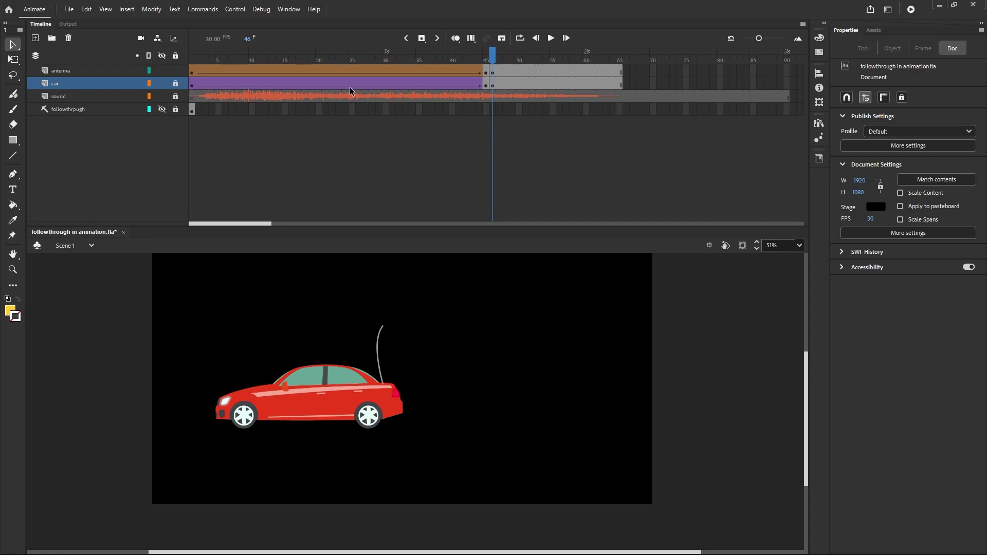
left_click(493, 73)
left_click(520, 73)
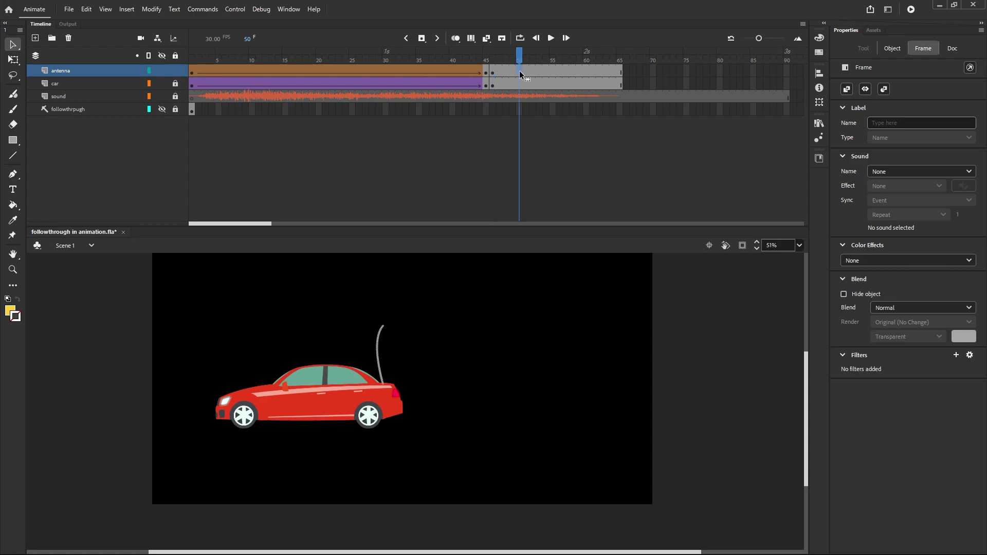
right_click(519, 73)
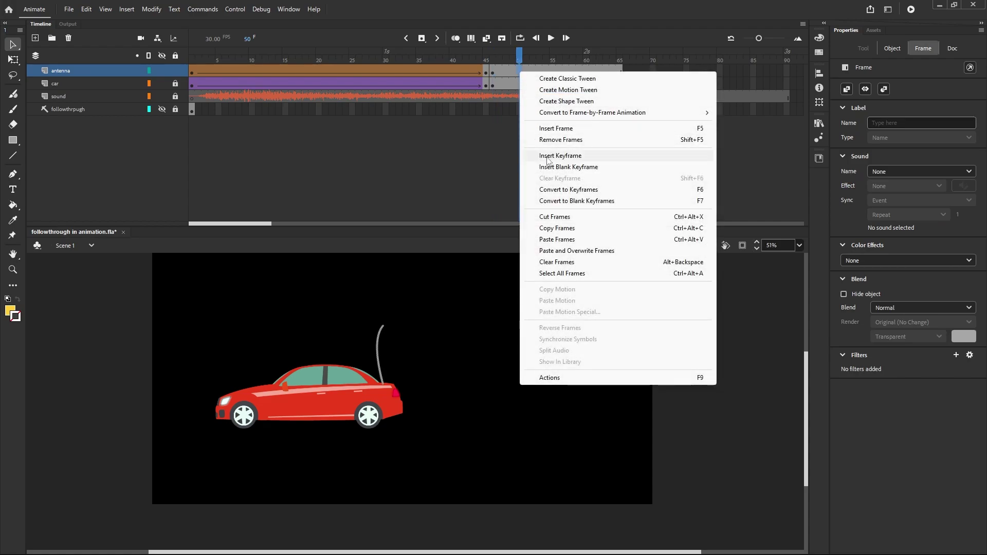
left_click(530, 156)
Reshape the antenna at frame 50 so its tip bends toward the car's front and its middle bows rearward
left_click(463, 344)
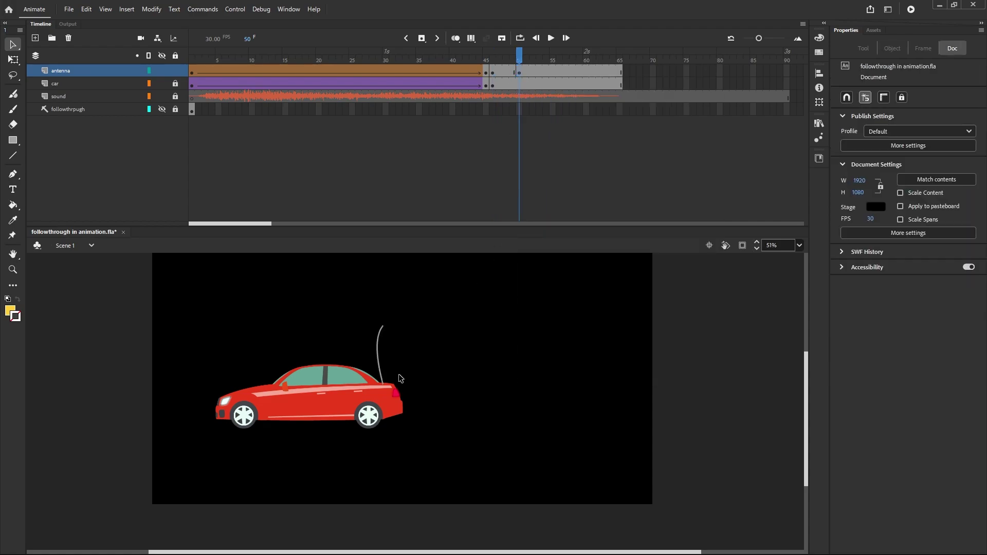
scroll(399, 363, "up", 2)
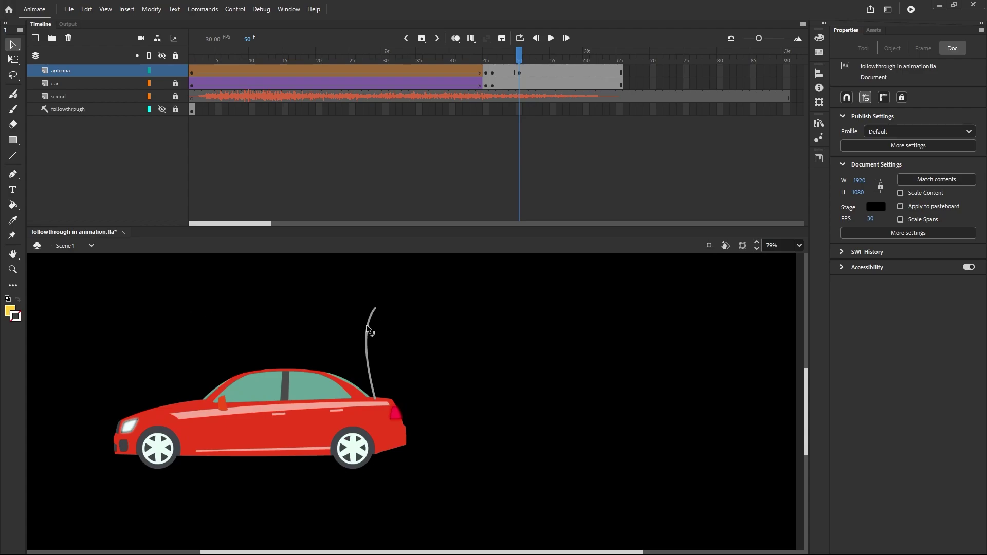
left_click_drag(366, 334, 363, 315)
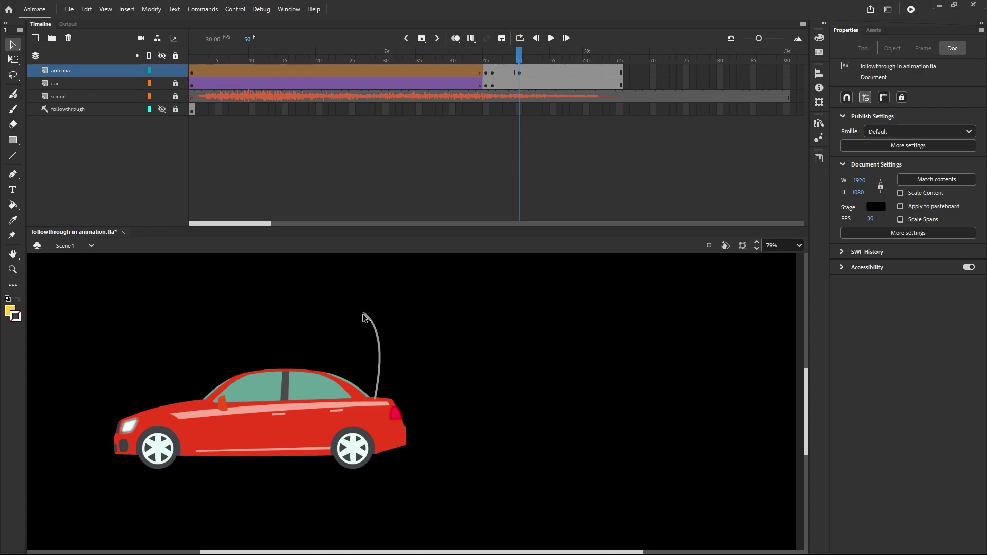
Create a shape tween on the antenna between frames 46 and 50, and scrub through it to frame 50
left_click(507, 76)
right_click(506, 76)
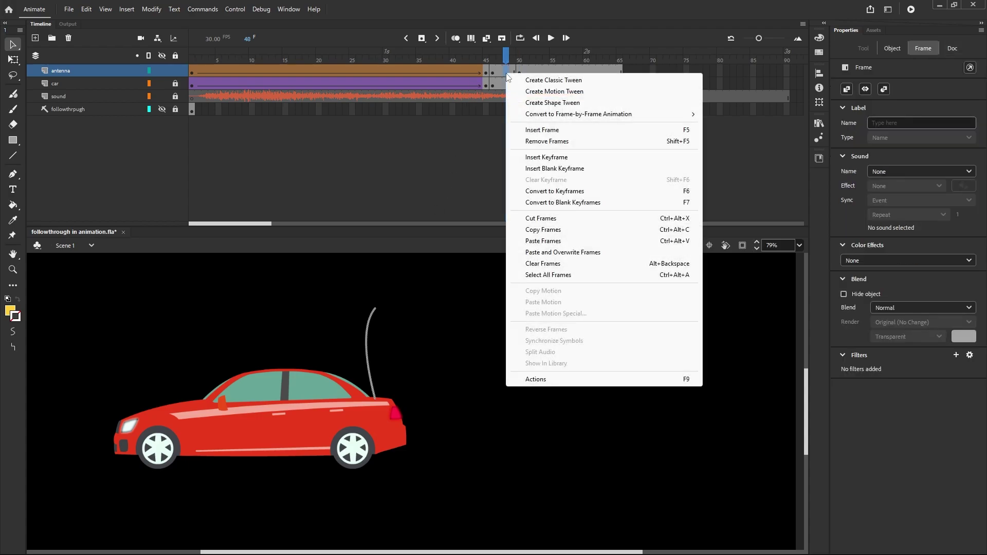
left_click(538, 103)
mouse_move(507, 59)
left_mouse_down()
mouse_move(479, 58)
mouse_move(521, 96)
mouse_move(520, 69)
left_mouse_up()
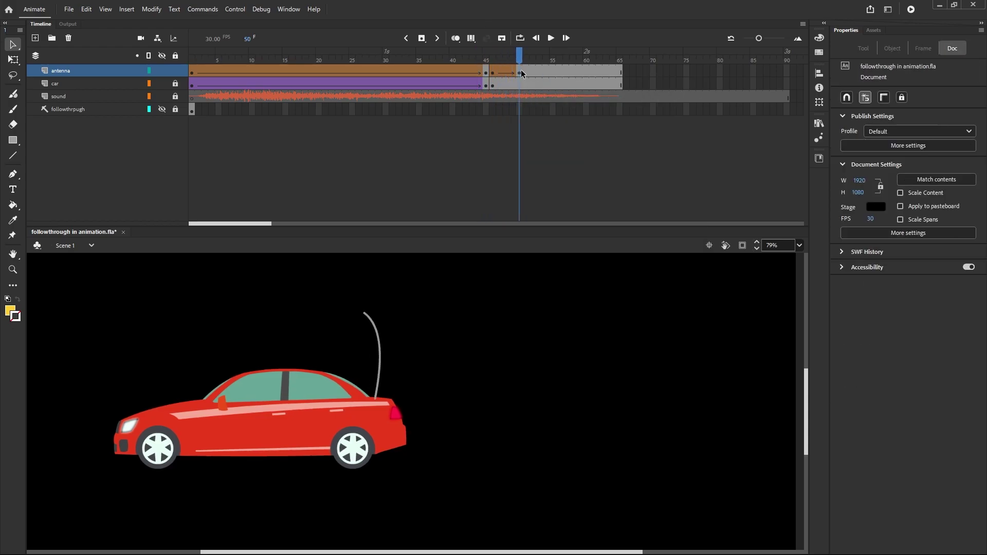
Insert a keyframe at frame 55 on the antenna layer
left_click(551, 73)
right_click(550, 73)
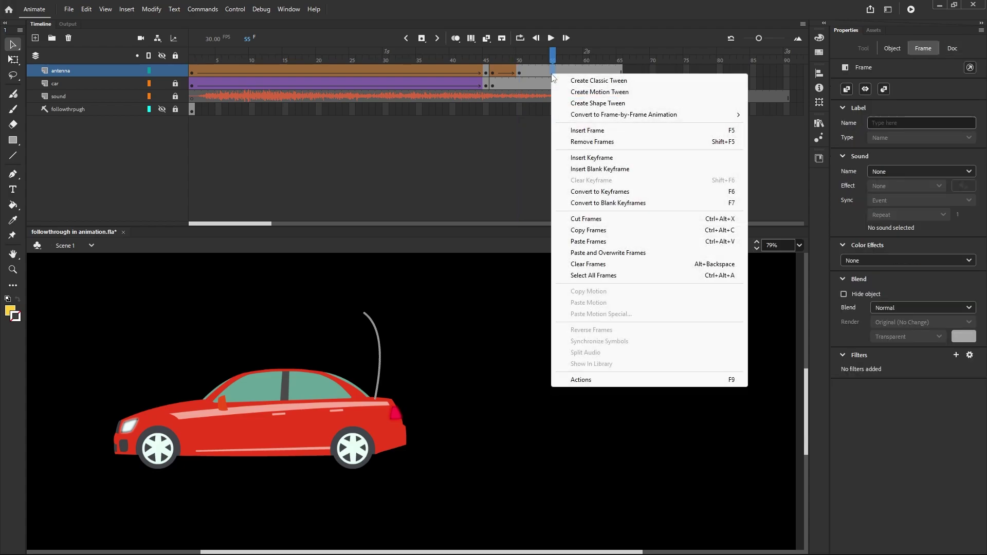
left_click(571, 161)
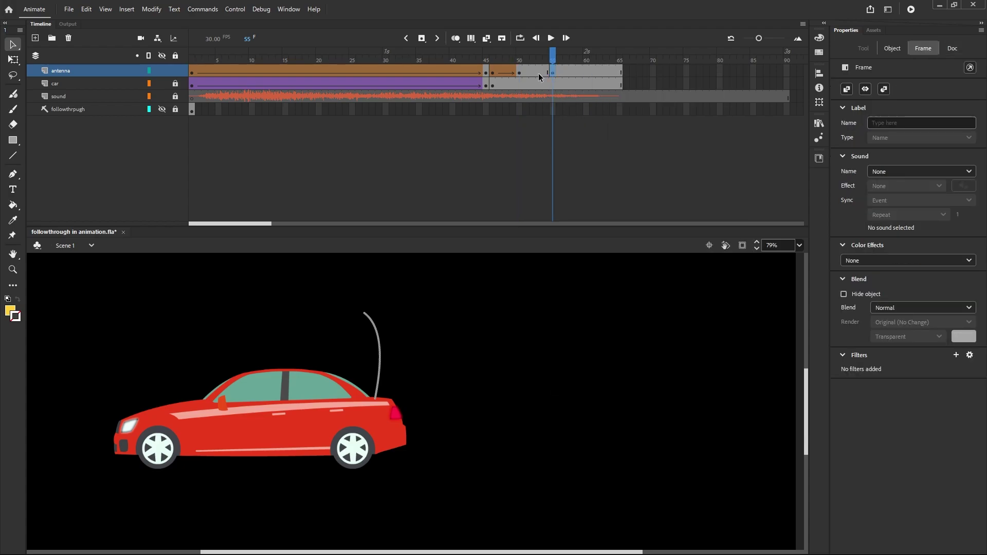
Reshape the antenna at frame 55 so its middle bows toward the car's front and its tip curls slightly rearward
left_click(396, 347)
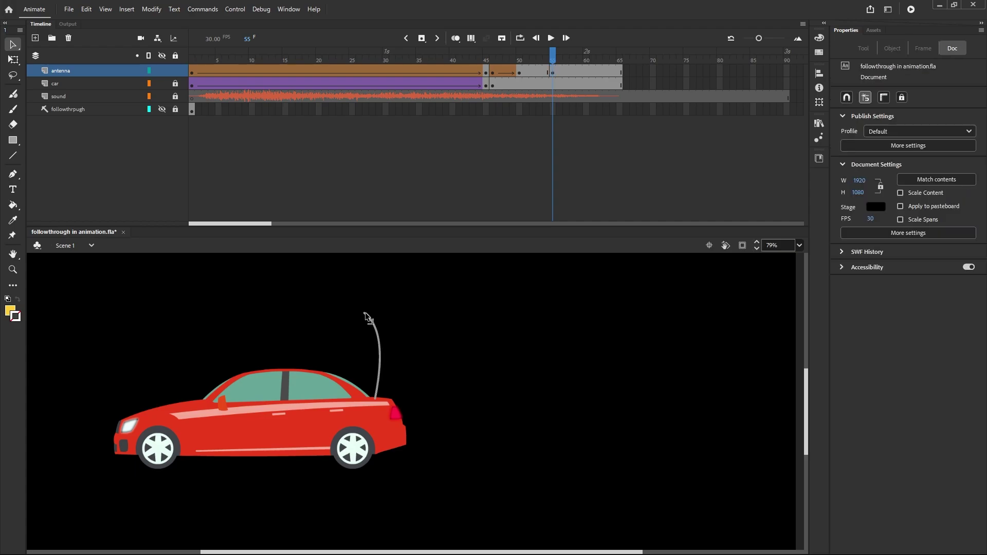
left_click_drag(365, 313, 365, 342)
left_click_drag(375, 315, 372, 312)
key("ctrl+z")
left_click_drag(369, 349, 365, 347)
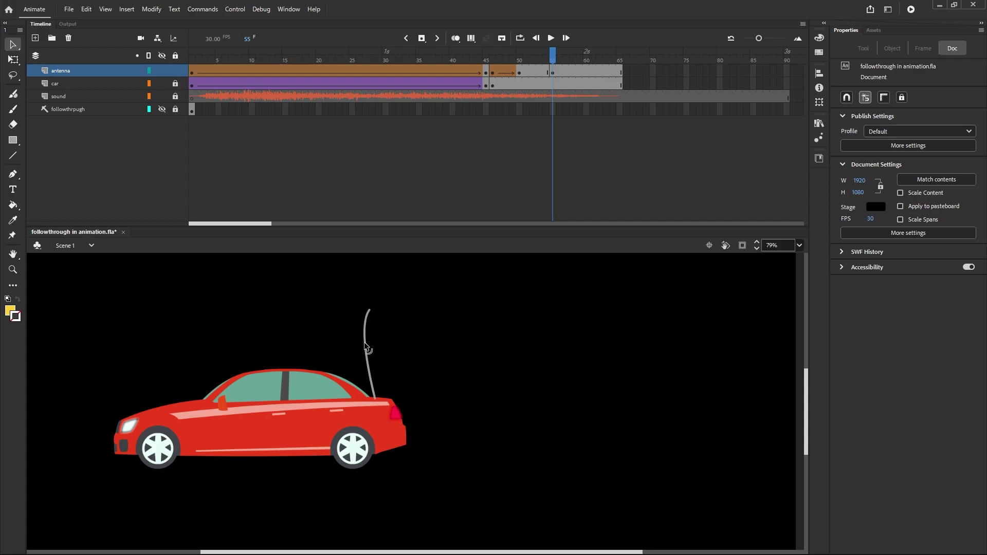
Create a shape tween on the antenna between frames 50 and 55, and scrub through it to frame 55
left_click(532, 72)
right_click(533, 72)
left_click(548, 100)
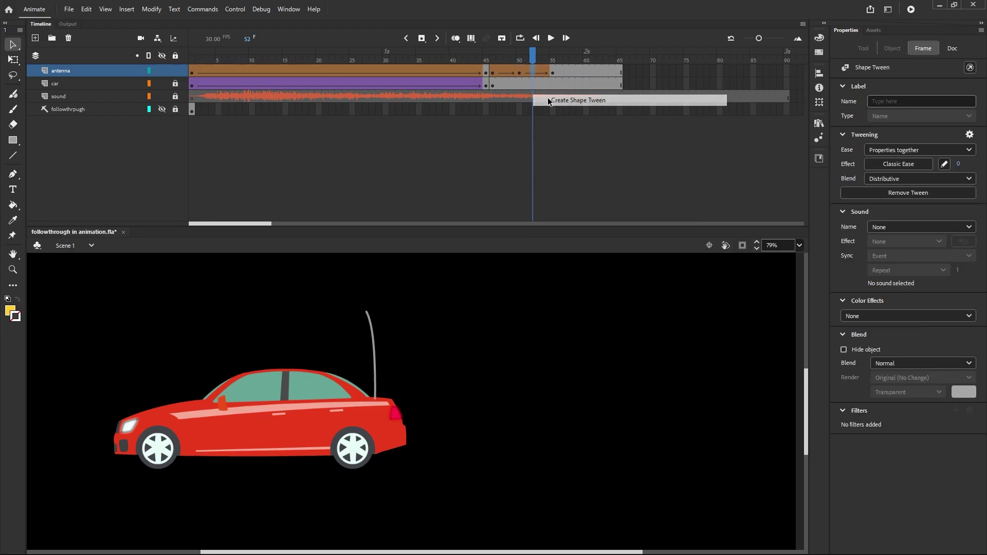
left_click_drag(535, 58, 552, 139)
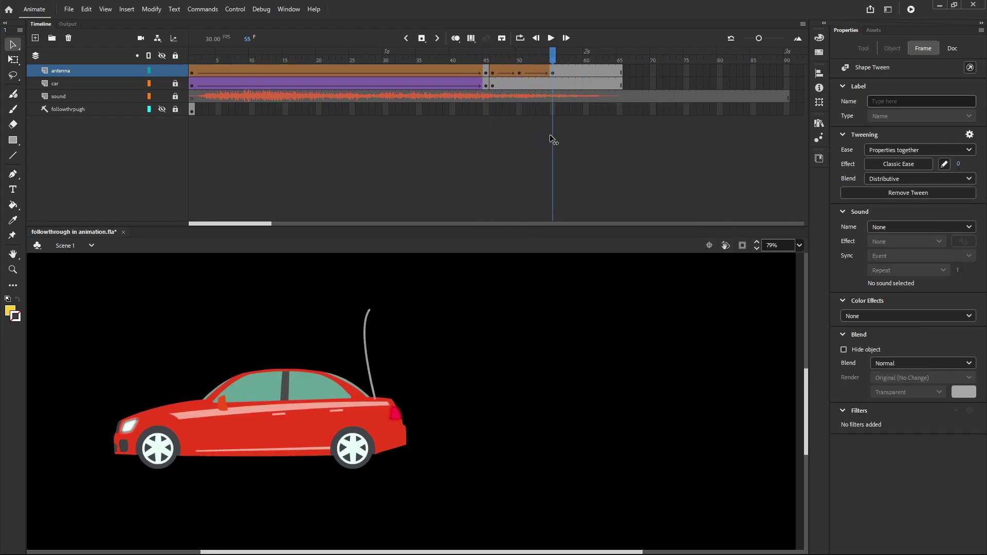
Insert an antenna keyframe at frame 60 and reshape the antenna nearly upright with its tip leaning slightly forward
left_click(576, 116)
left_click(586, 73)
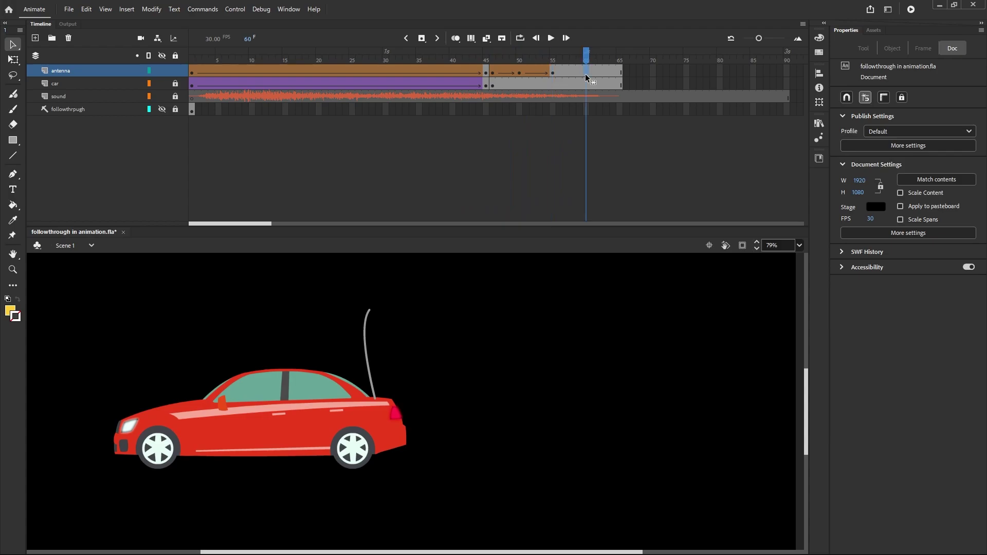
right_click(586, 75)
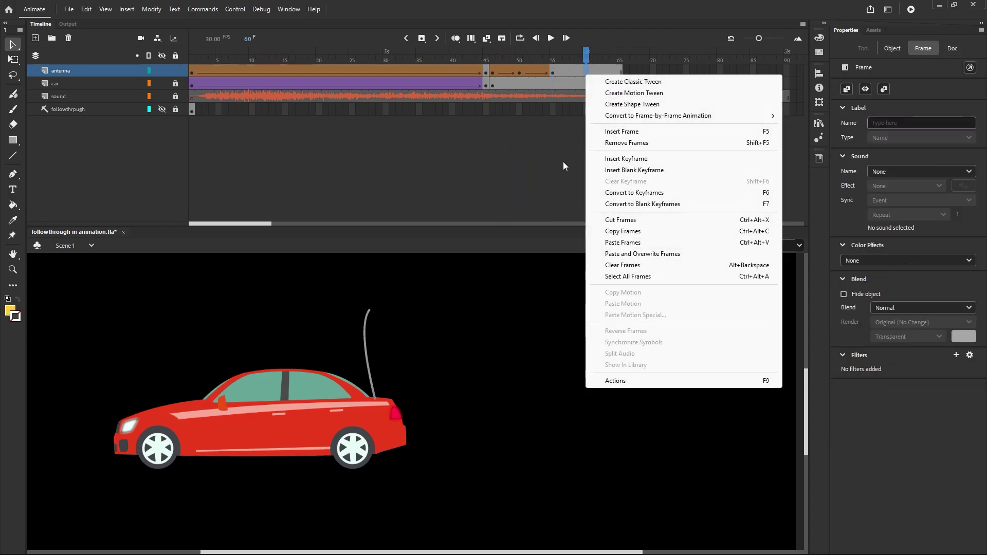
left_click(614, 159)
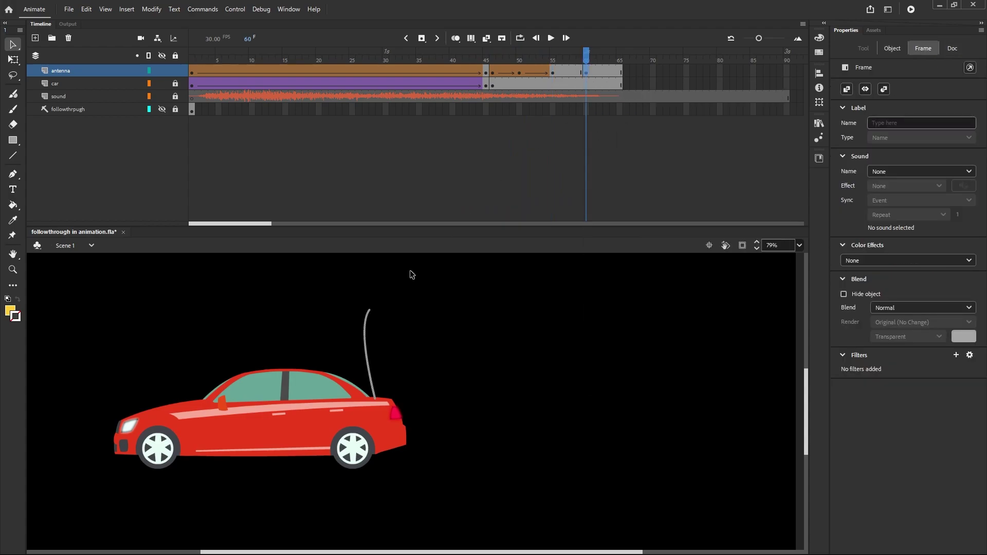
left_click(383, 325)
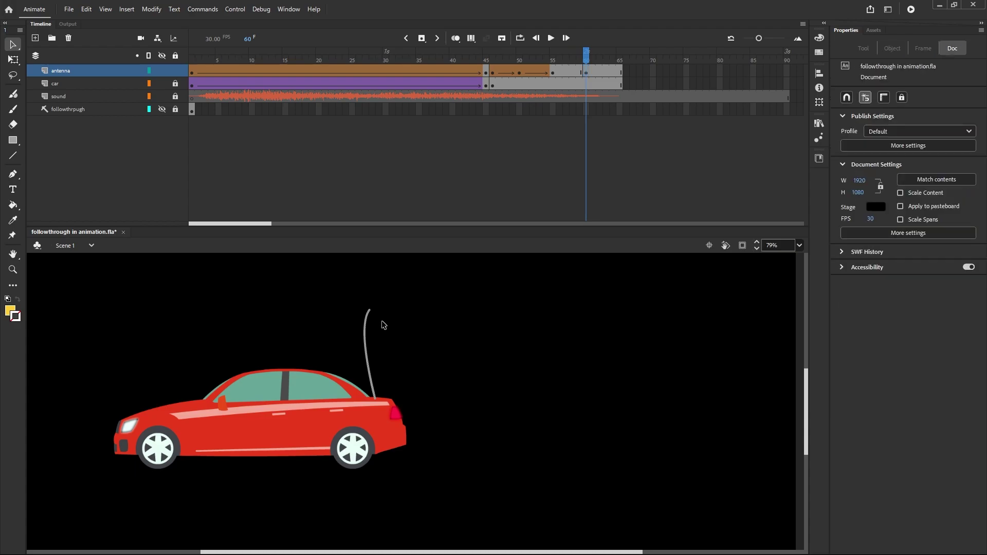
mouse_move(370, 310)
left_mouse_down()
mouse_move(380, 304)
mouse_move(372, 300)
mouse_move(367, 326)
mouse_move(377, 328)
left_mouse_up()
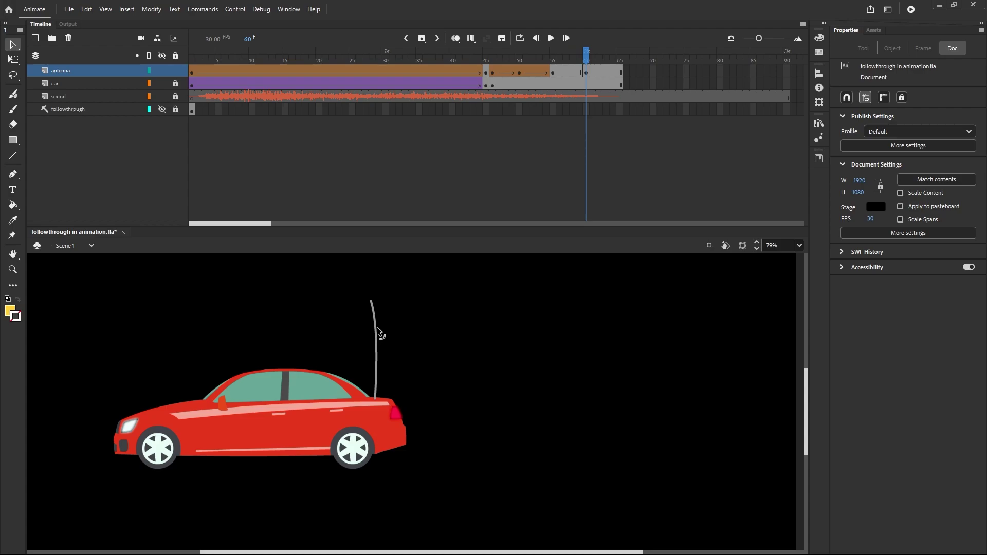
Create a shape tween on the antenna between frames 55 and 60, and scrub through it to frame 60
right_click(576, 76)
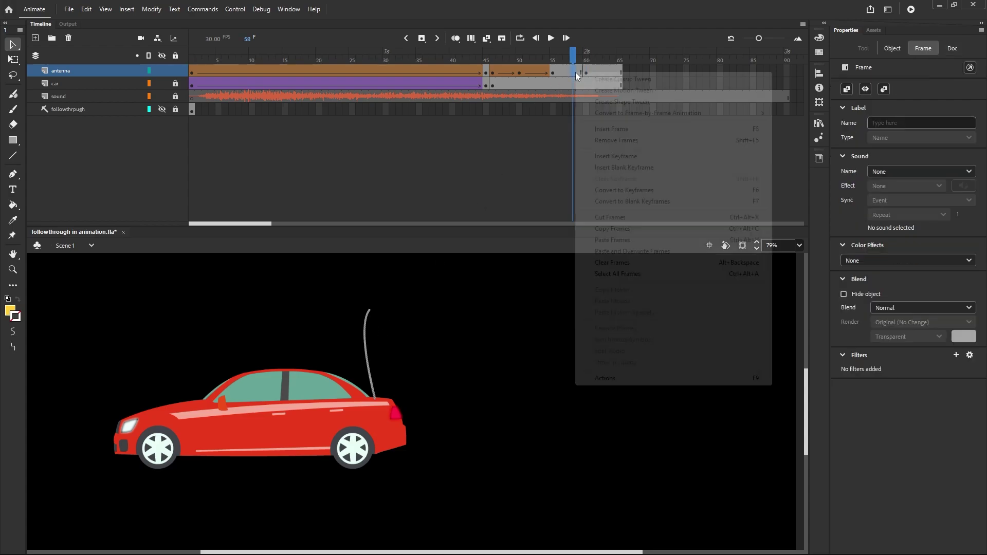
left_click(604, 102)
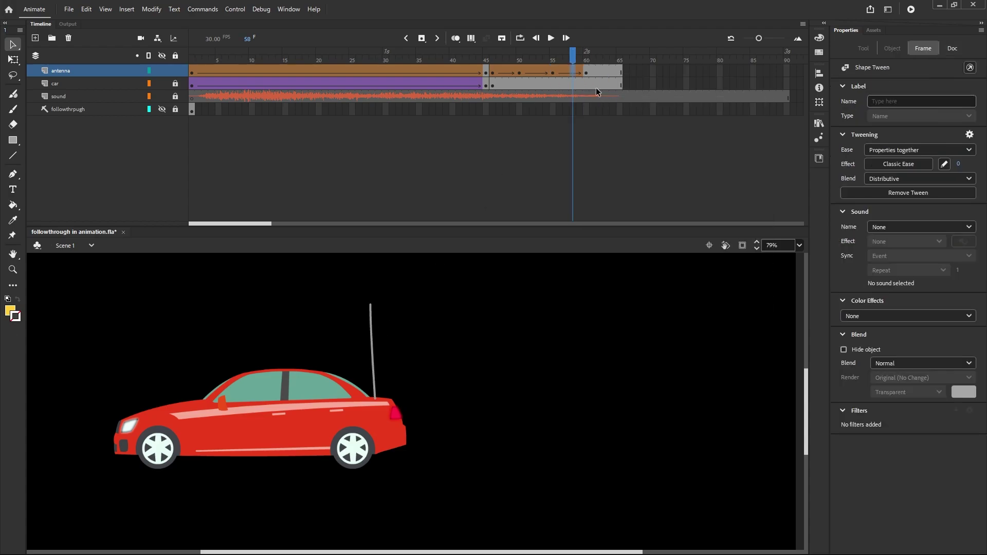
left_click(566, 94)
left_click(585, 94)
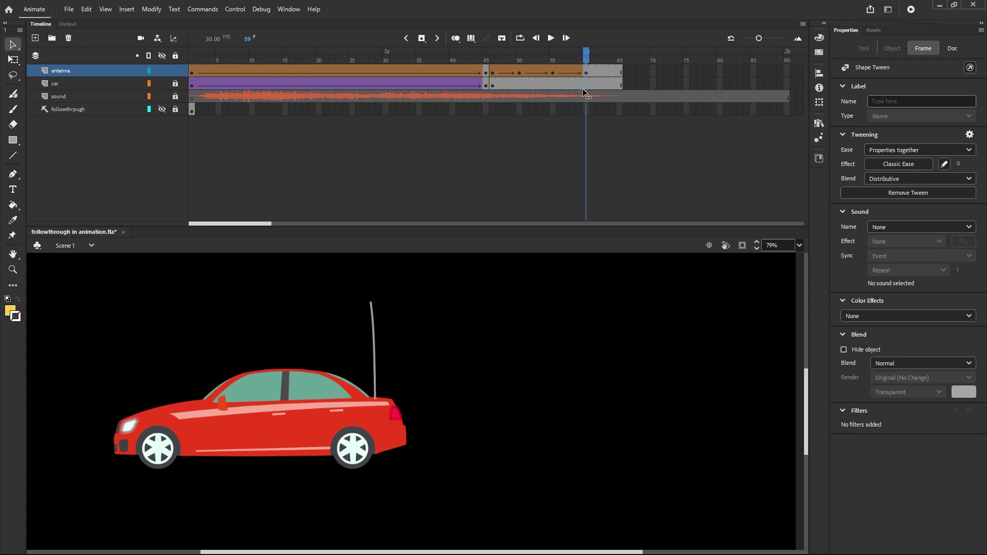
Insert an antenna keyframe at frame 65 and straighten the antenna there, raising its tip into a nearly vertical line
left_click(589, 96)
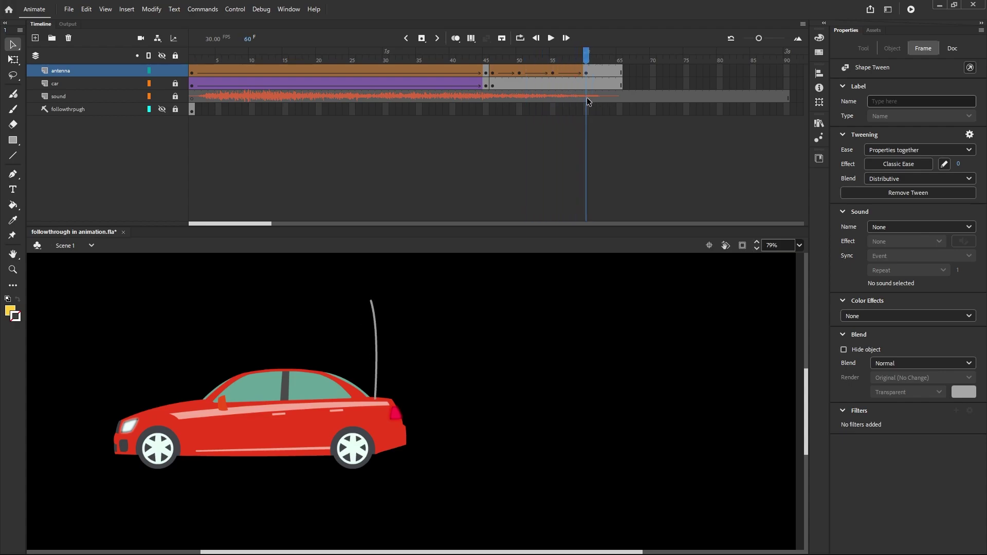
right_click(619, 73)
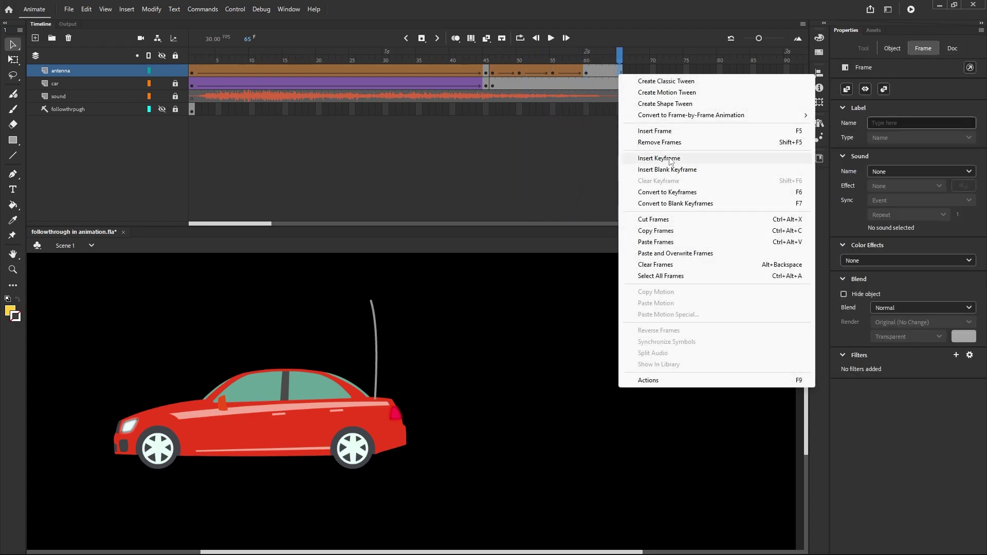
left_click(670, 160)
left_click(400, 344)
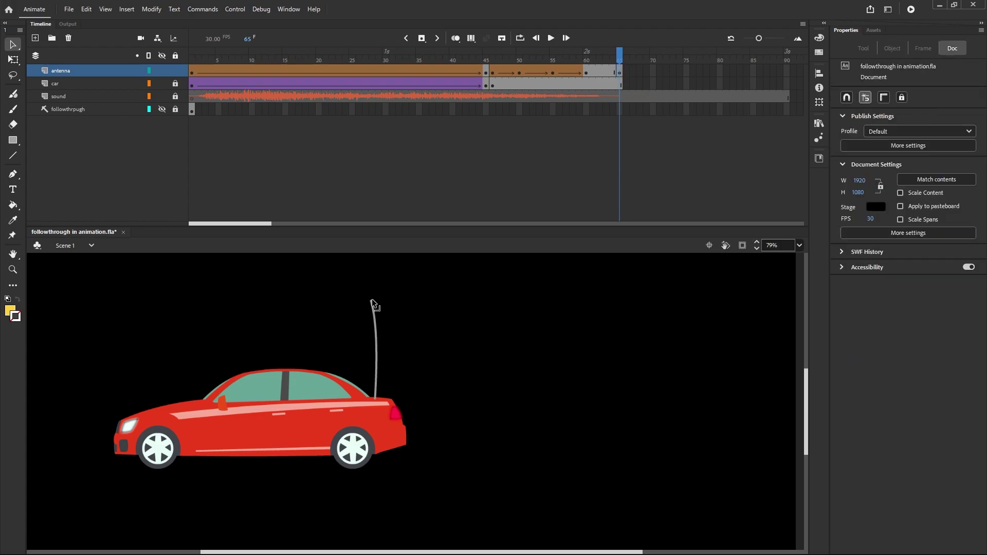
left_click_drag(372, 300, 373, 292)
left_click_drag(377, 331, 374, 333)
Create a shape tween on the antenna between frames 60 and 65, and play back the swing from where the car stops
right_click(602, 73)
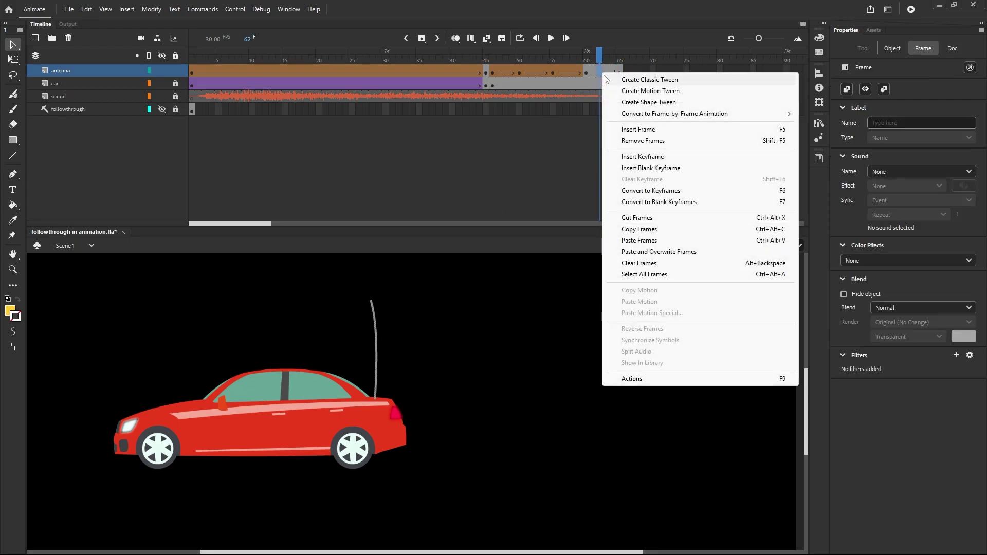
left_click(627, 103)
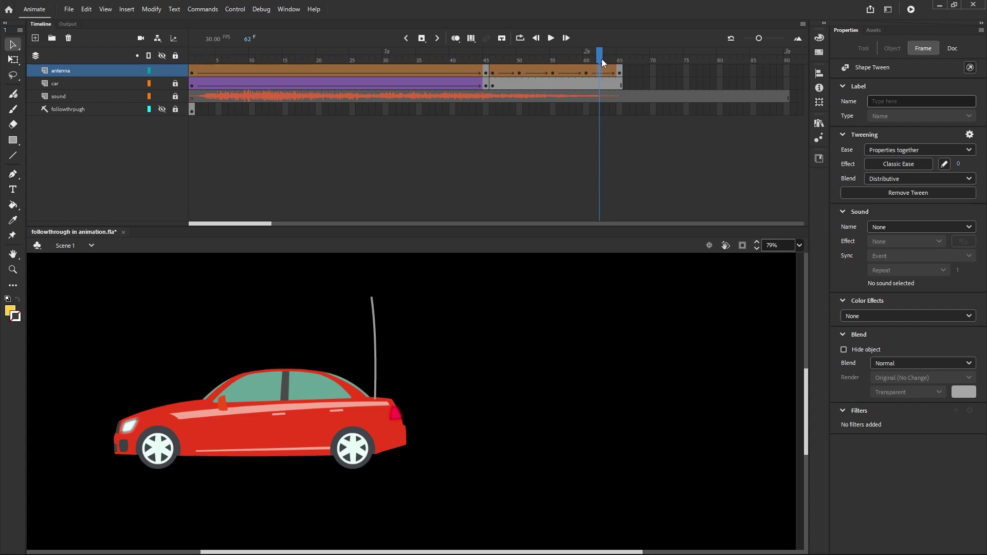
left_click_drag(600, 59, 486, 180)
left_click(551, 38)
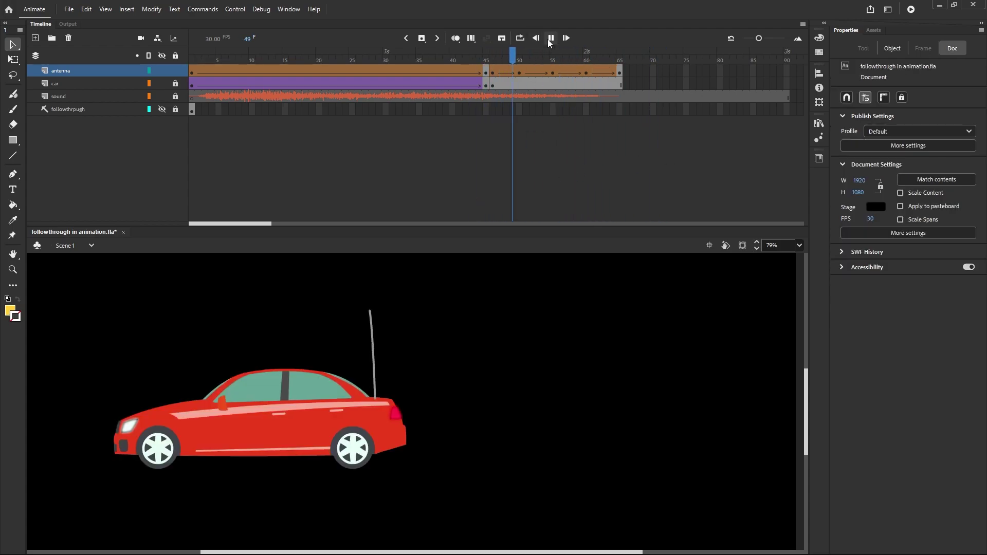
Apply a Quad Ease-Out effect to the antenna's shape tween that starts at frame 46
left_click(492, 73)
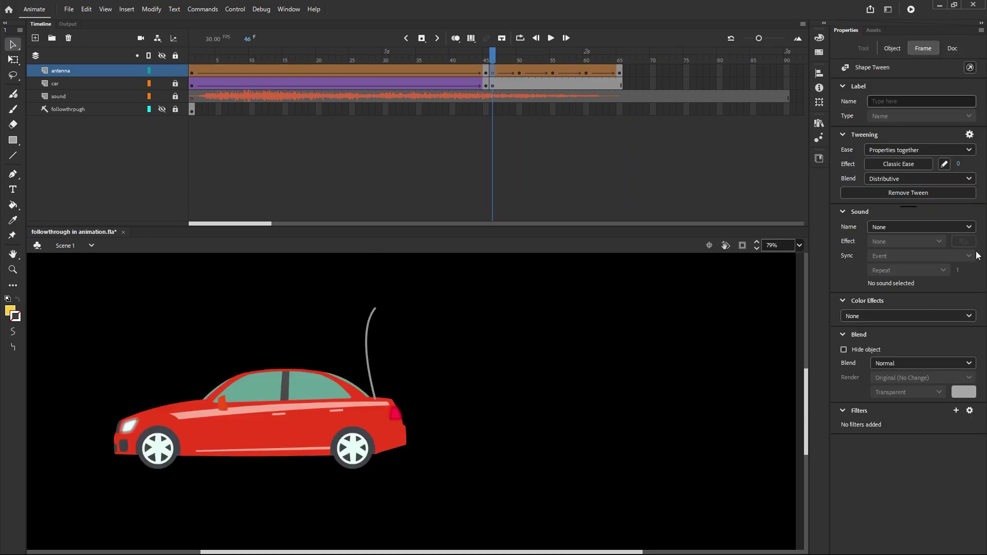
left_click(912, 163)
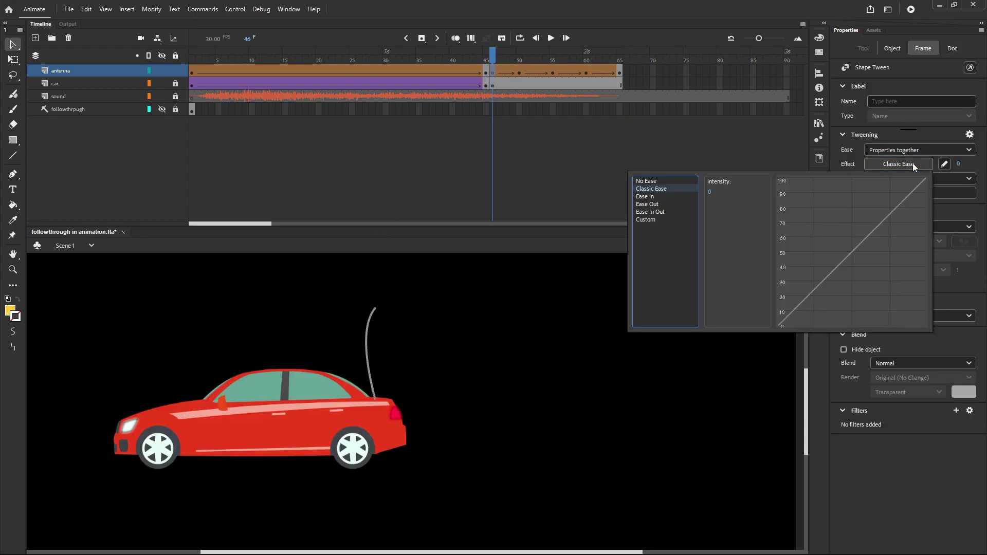
left_click(660, 205)
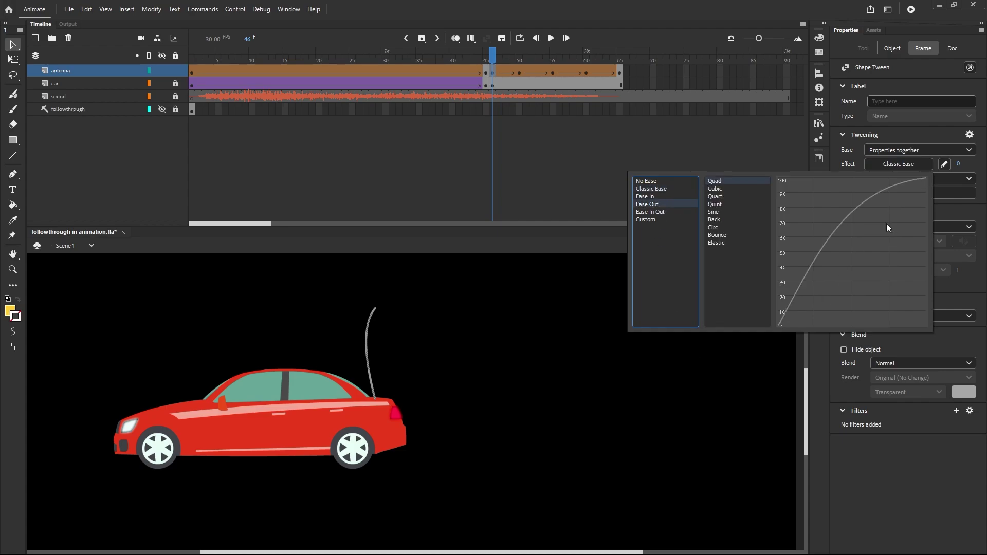
double_click(716, 181)
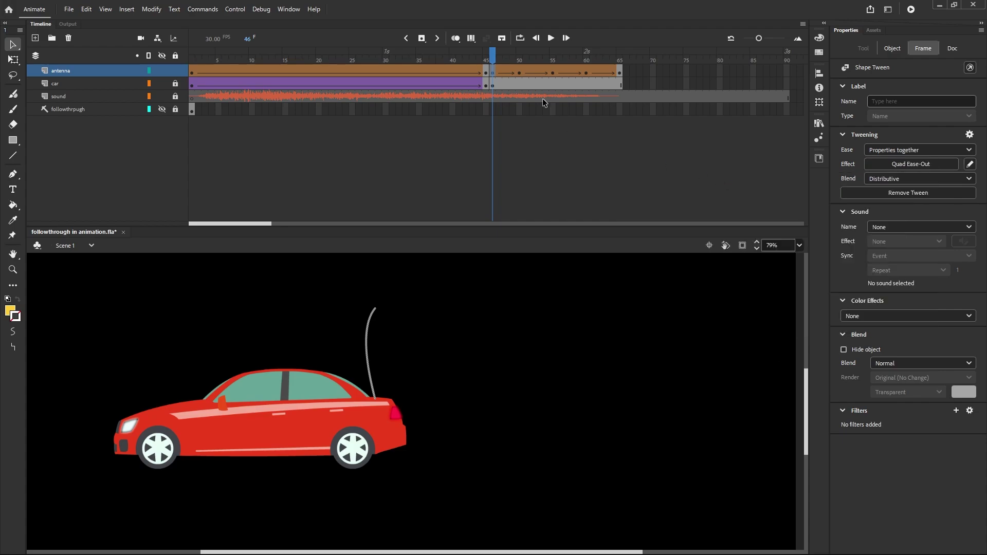
Apply a Quad Ease-Out effect to the antenna's shape tween that starts at frame 50
left_click(520, 73)
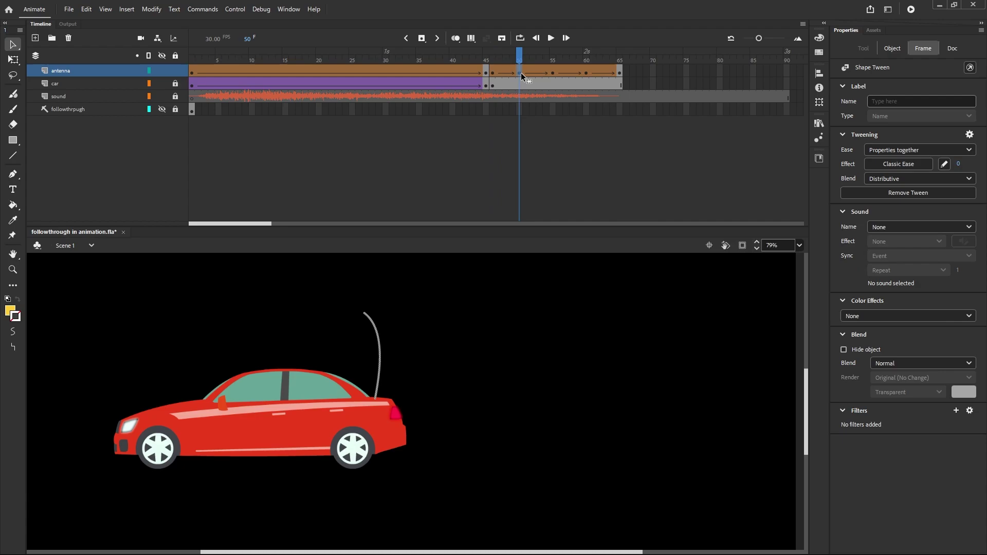
left_click(887, 165)
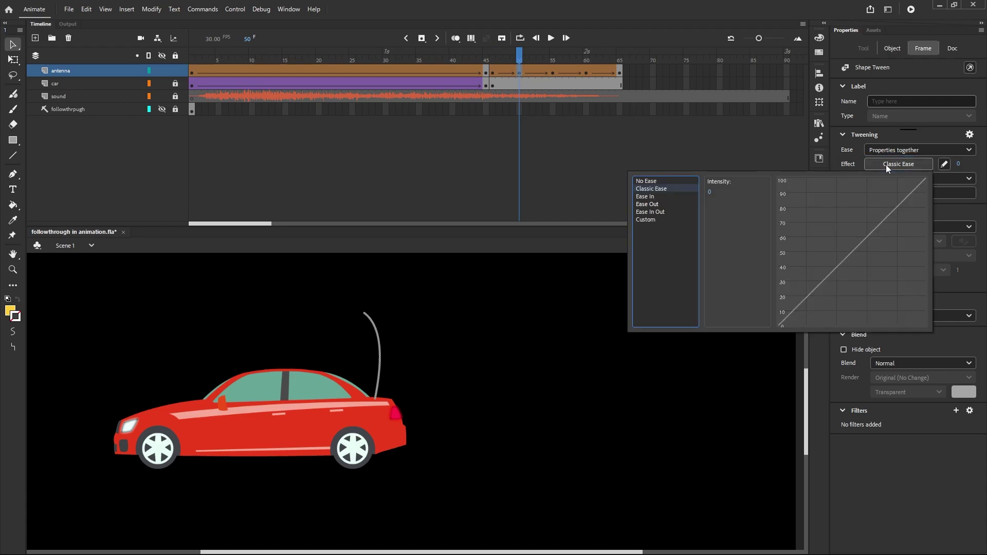
left_click(649, 205)
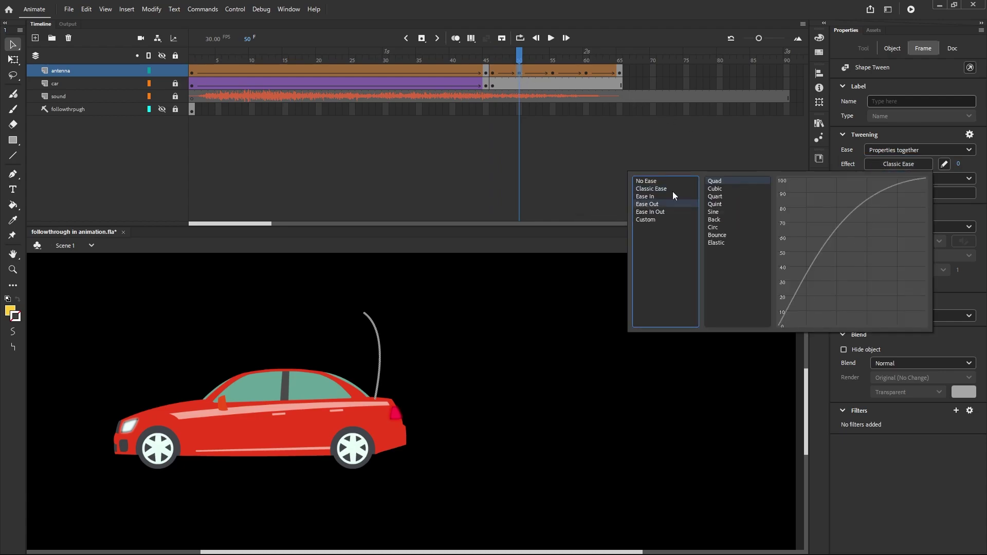
left_click(717, 184)
double_click(716, 182)
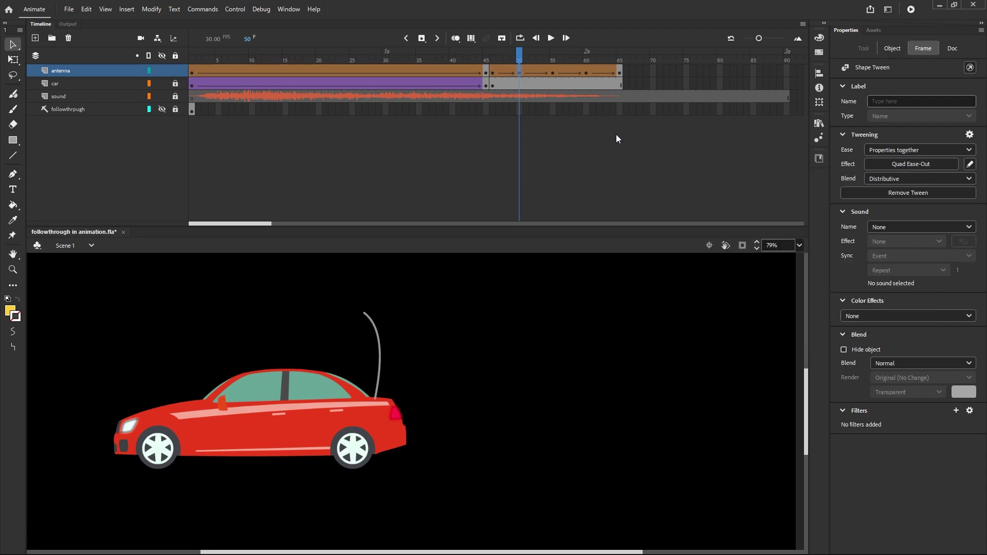
Apply a Quad Ease-Out effect to the antenna's shape tween that starts at frame 55
left_click(553, 74)
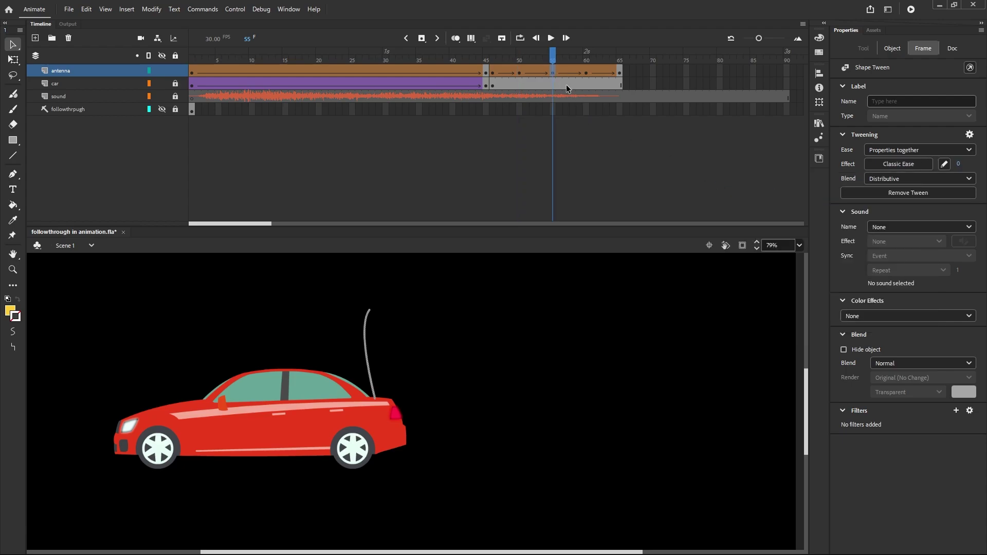
left_click(907, 163)
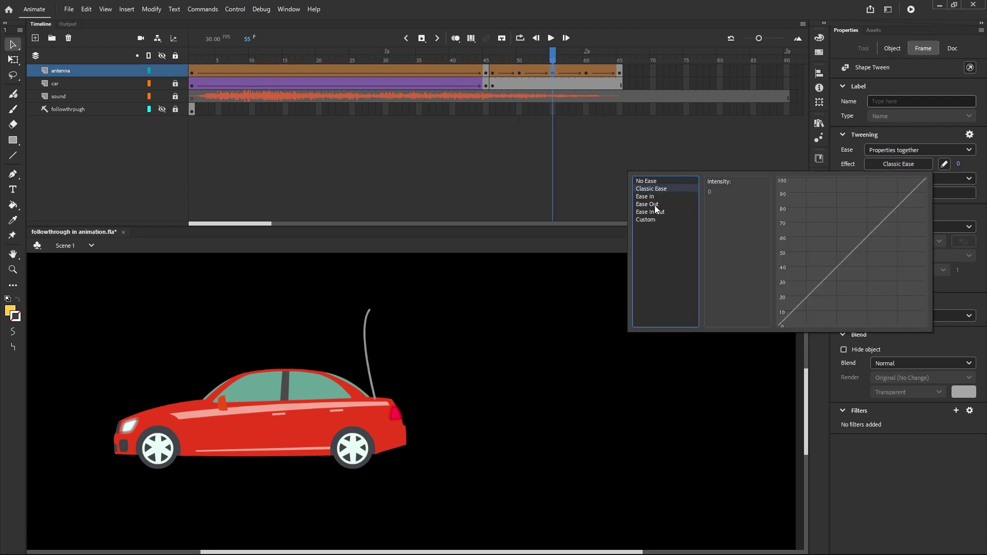
left_click(661, 205)
double_click(720, 183)
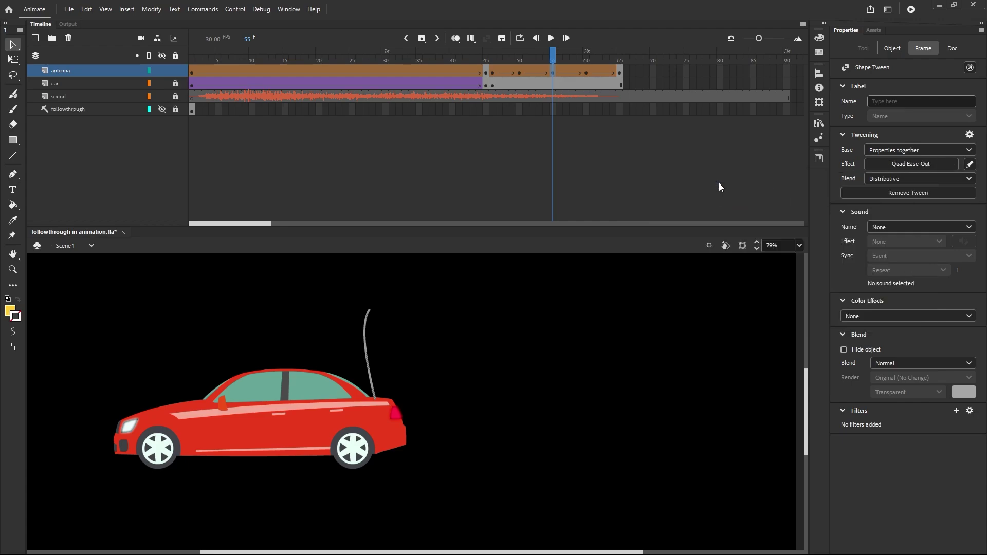
Apply a Quad Ease-Out effect to the antenna's shape tween that starts at frame 60
left_click(587, 75)
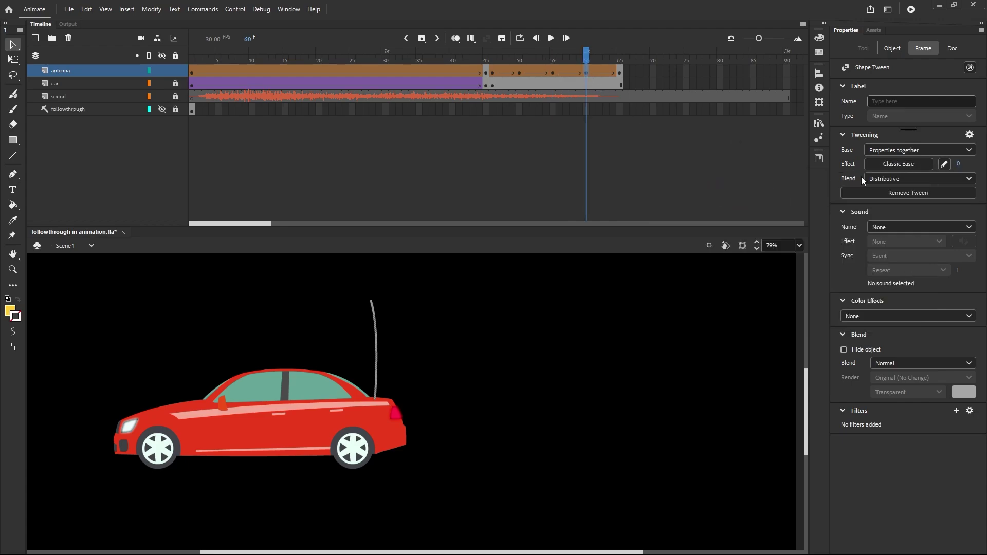
left_click(917, 164)
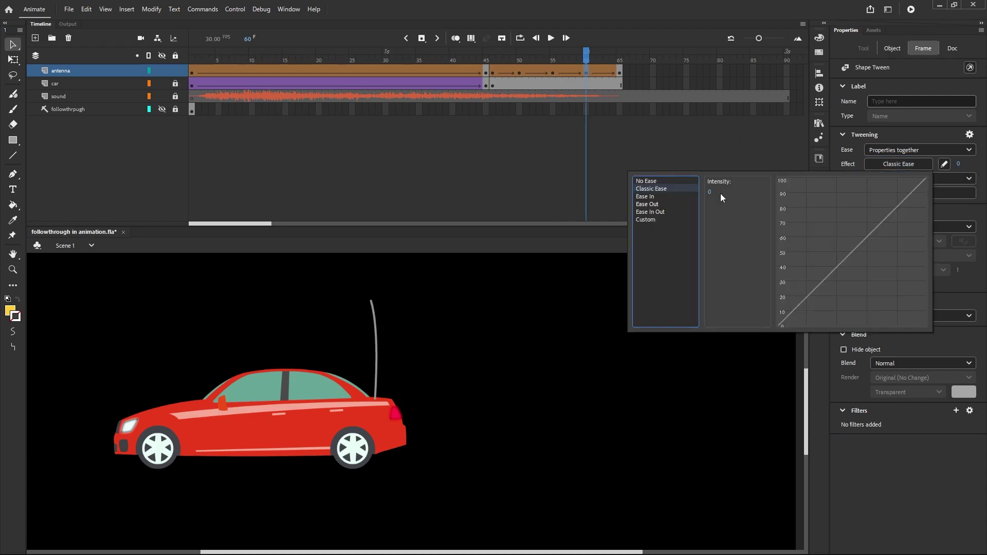
left_click(662, 205)
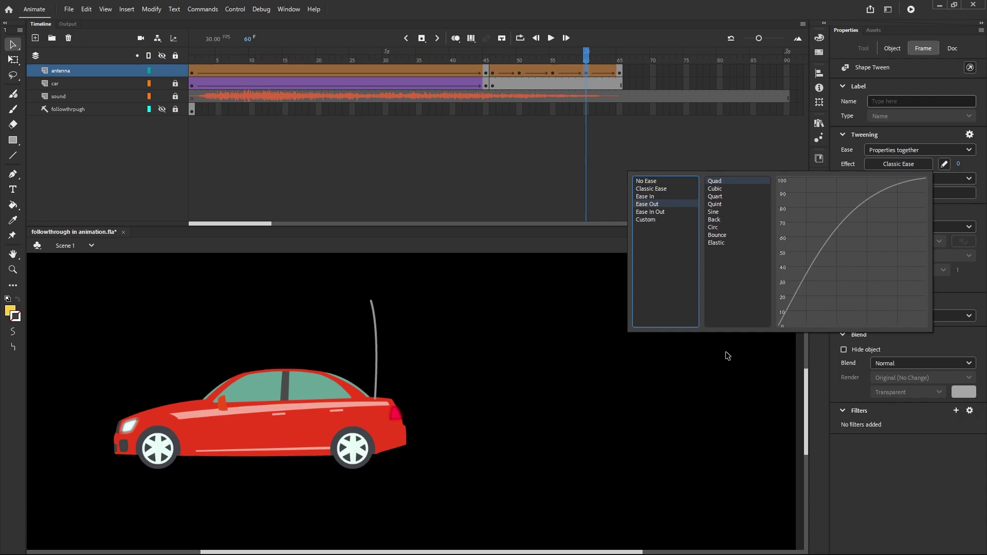
double_click(739, 181)
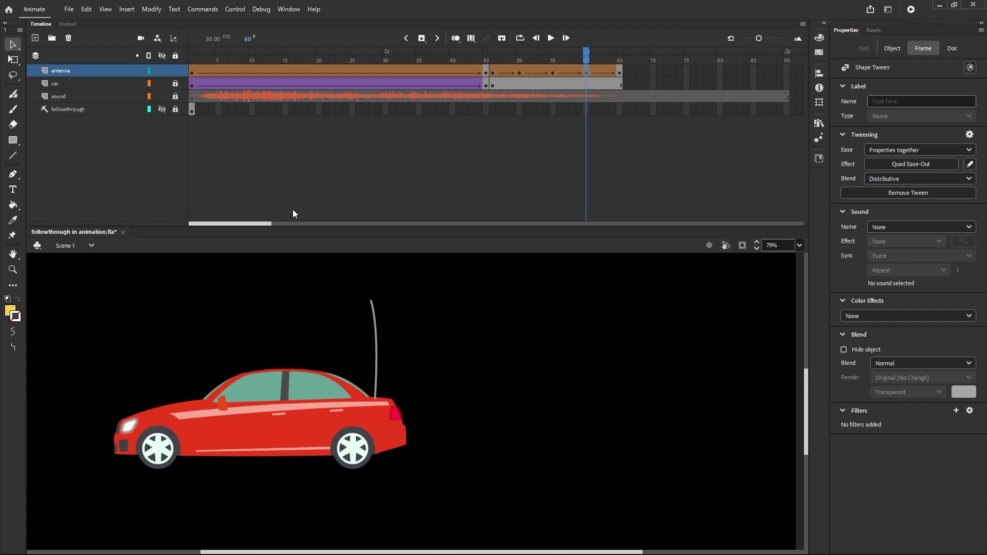
Extend the antenna and car layers to frame 90 by inserting frames, matching the end of the sound layer
left_click_drag(271, 227, 288, 224)
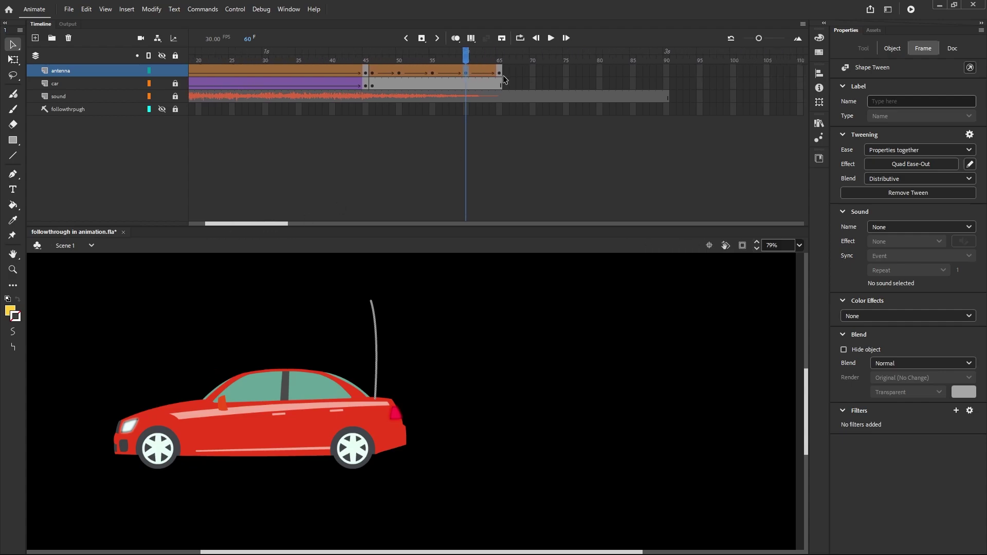
left_click(667, 71)
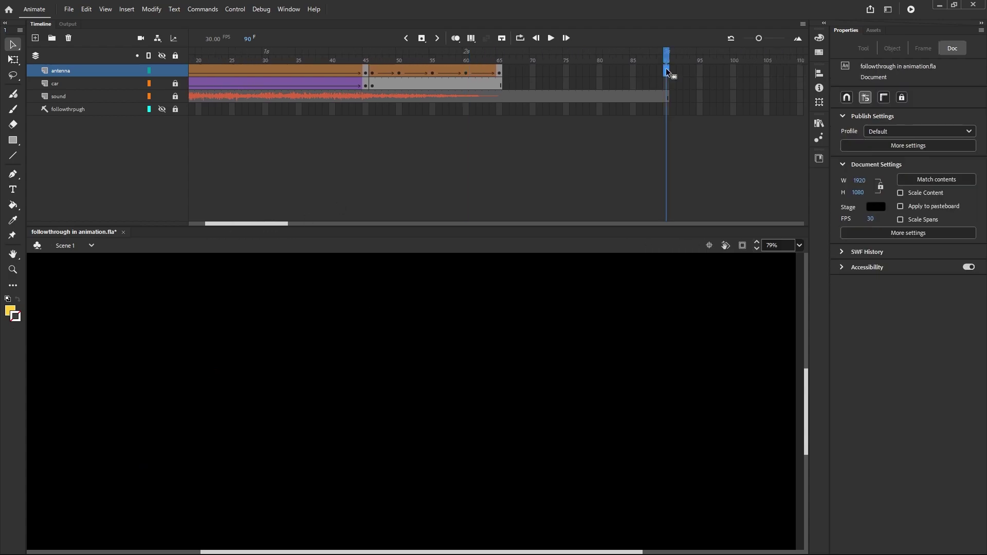
left_click(667, 83)
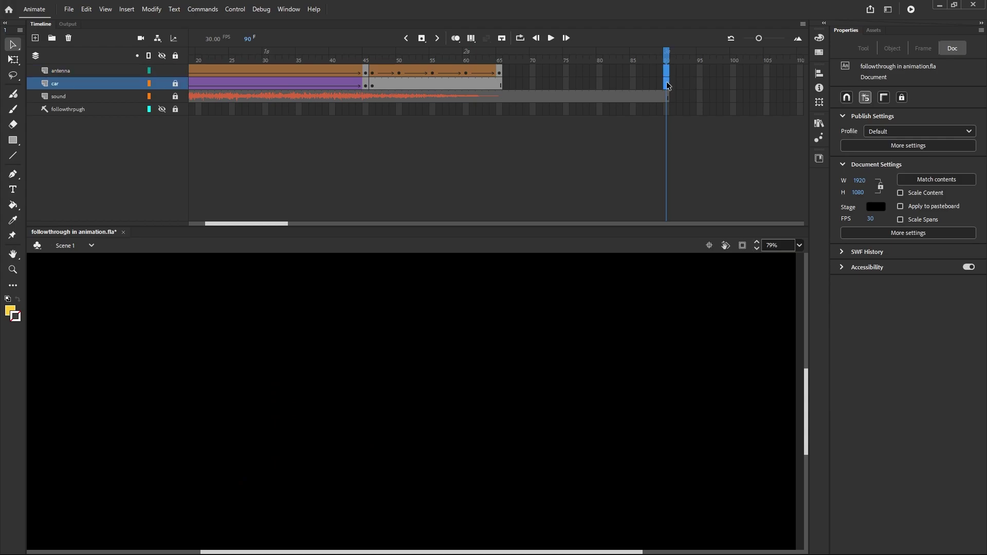
right_click(667, 84)
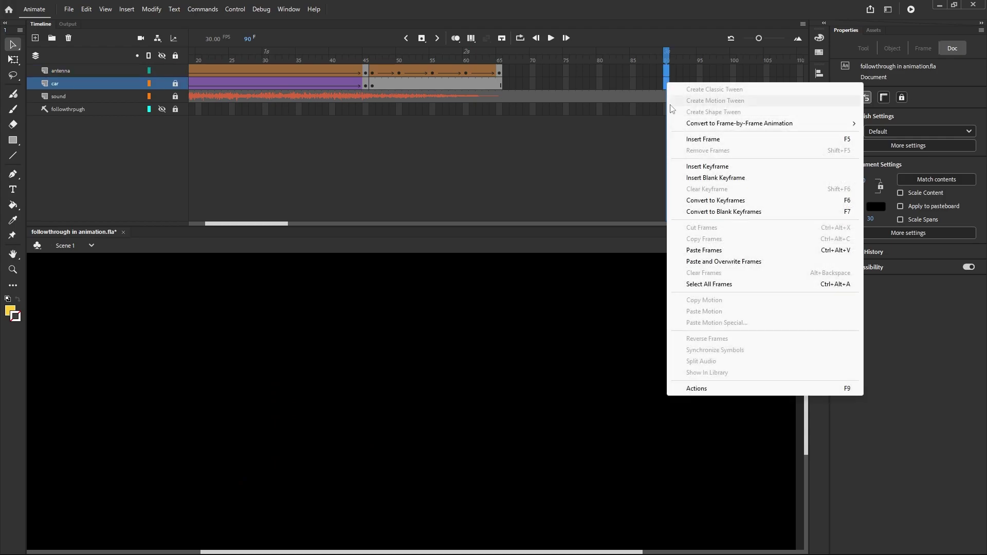
left_click(702, 139)
left_click(599, 167)
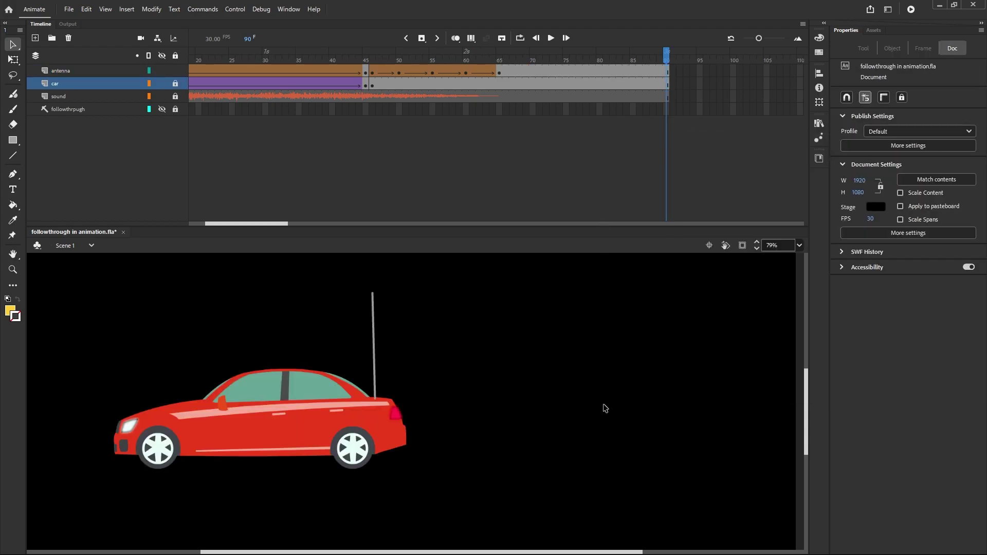
Test the movie in its preview window, close it, and scrub the timeline from frame 1 to frame 34 to review the drive-in
key("ctrl+minus")
key("ctrl+minus")
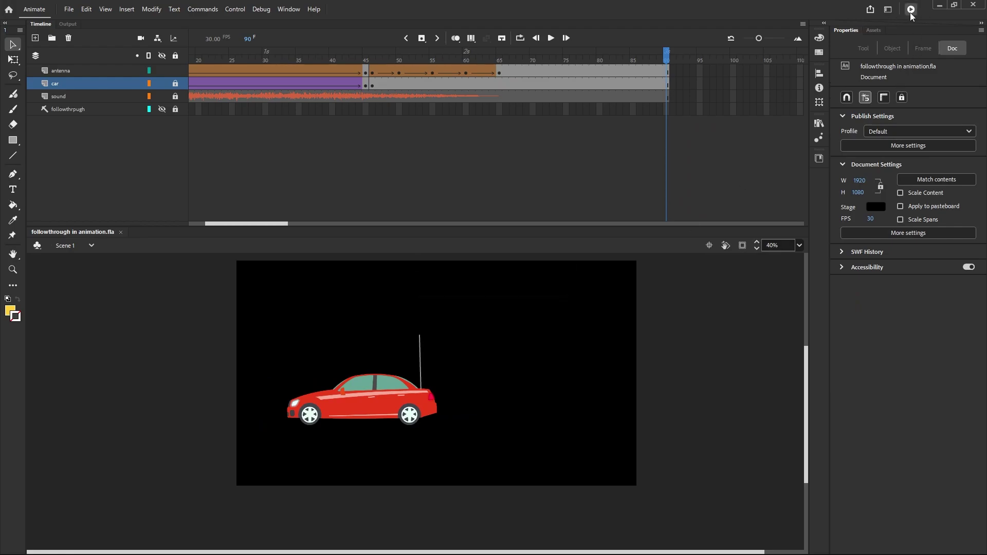
left_click(910, 9)
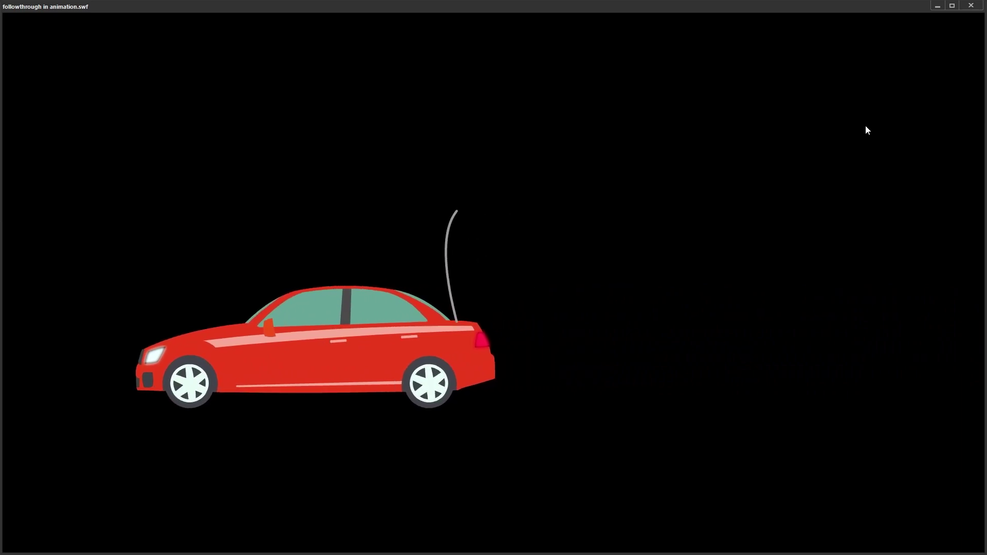
left_click(974, 11)
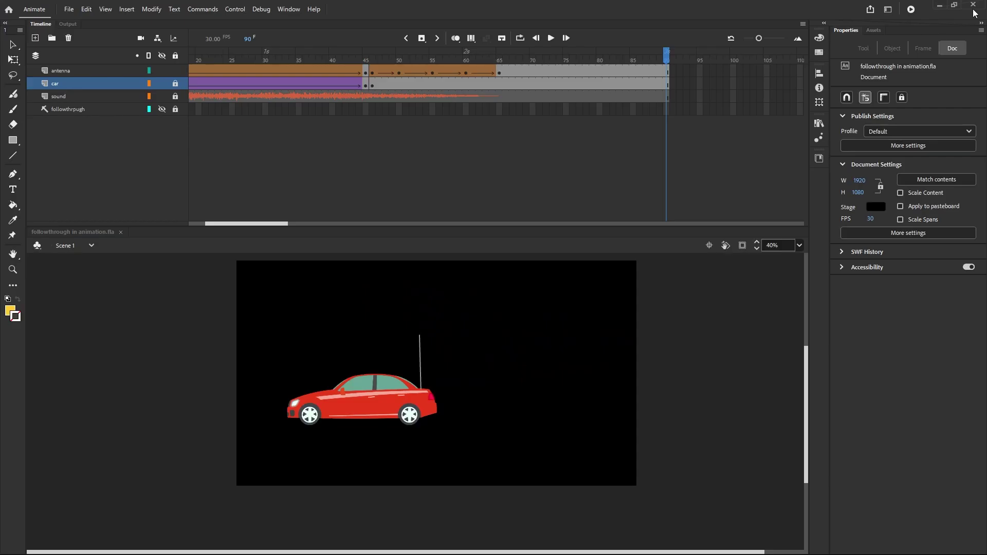
left_click_drag(665, 60, 145, 117)
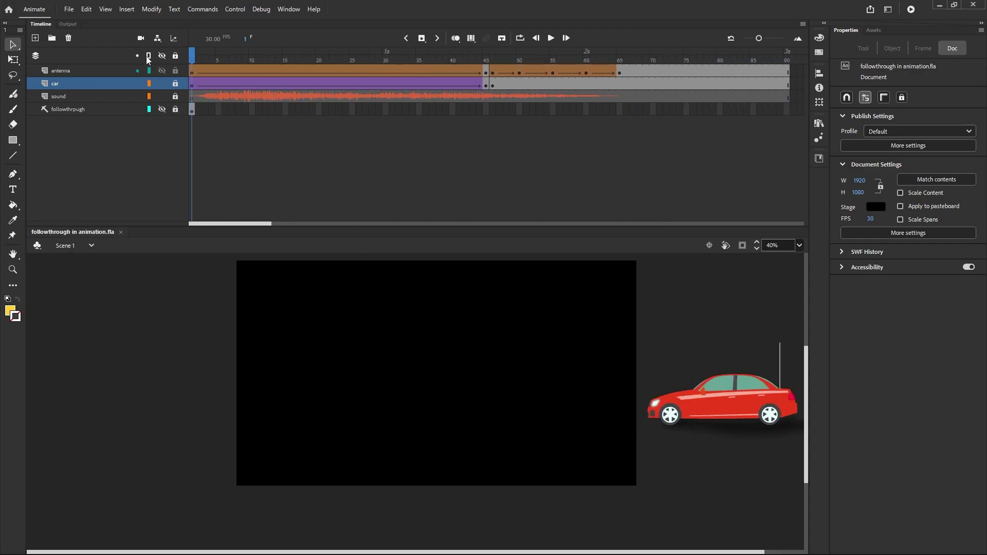
left_click_drag(195, 60, 413, 188)
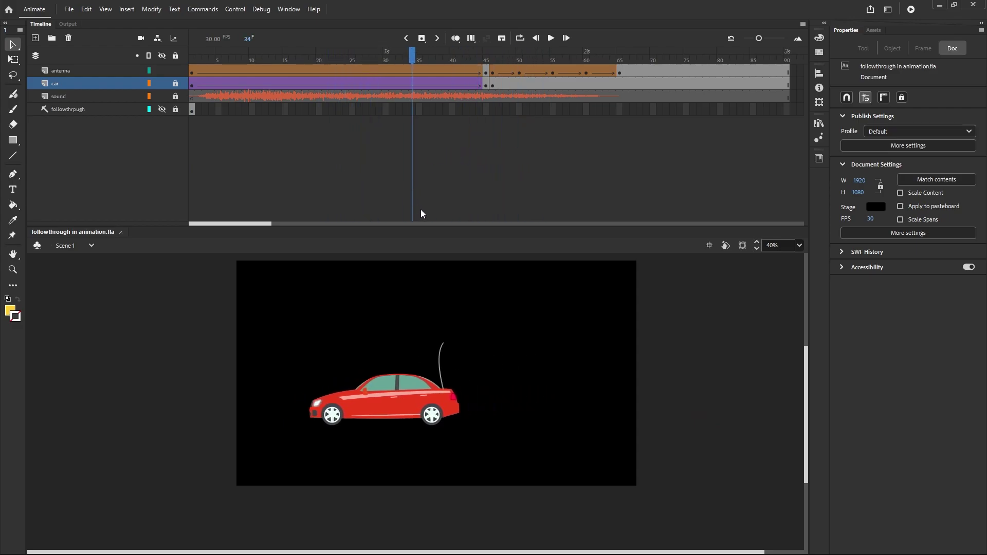